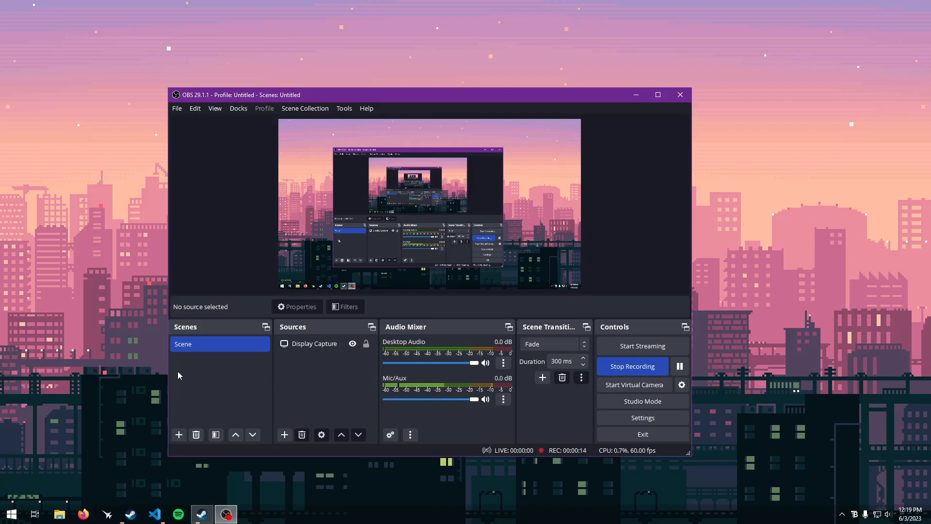
# Switch to Firefox, open code.visualstudio.com and download the stable Visual Studio Code build for Windows.
pyautogui.click(83, 514)
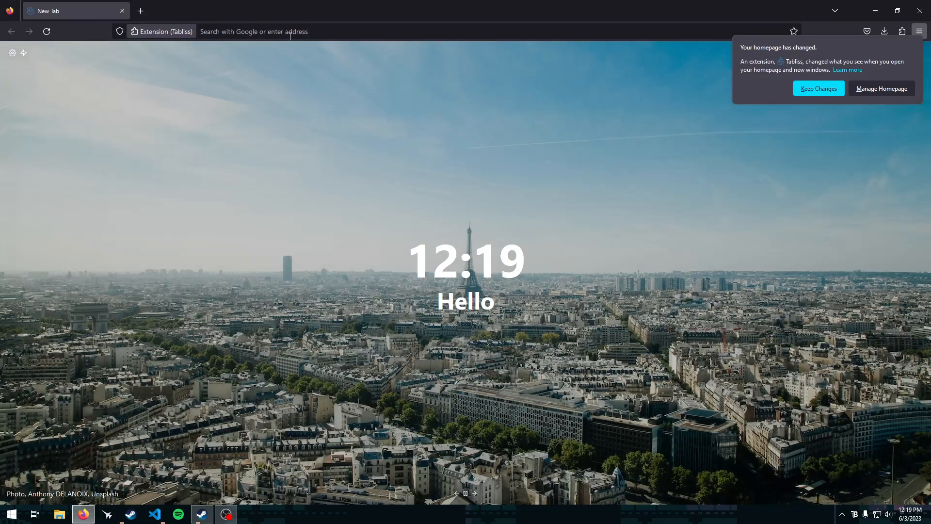
pyautogui.click(288, 31)
pyautogui.write('code.vi')
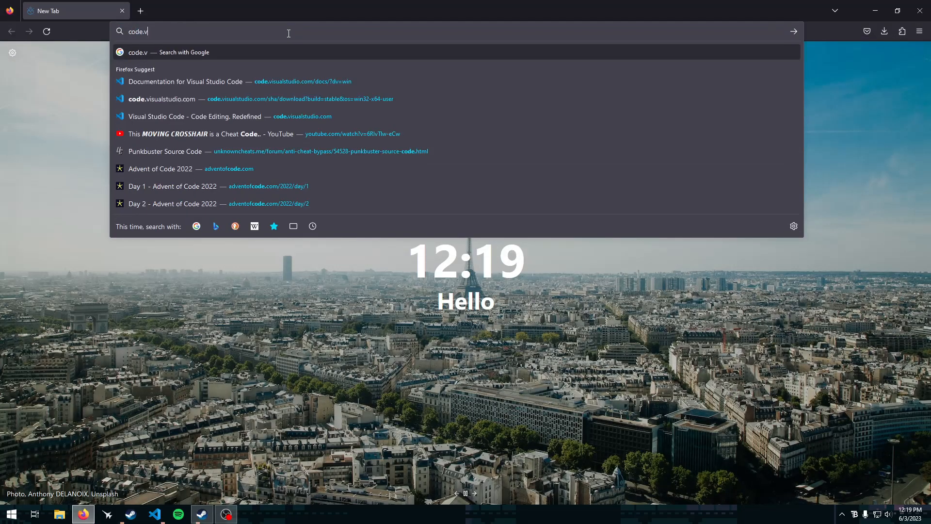
pyautogui.press('Down')
pyautogui.press('Down')
pyautogui.press('Down')
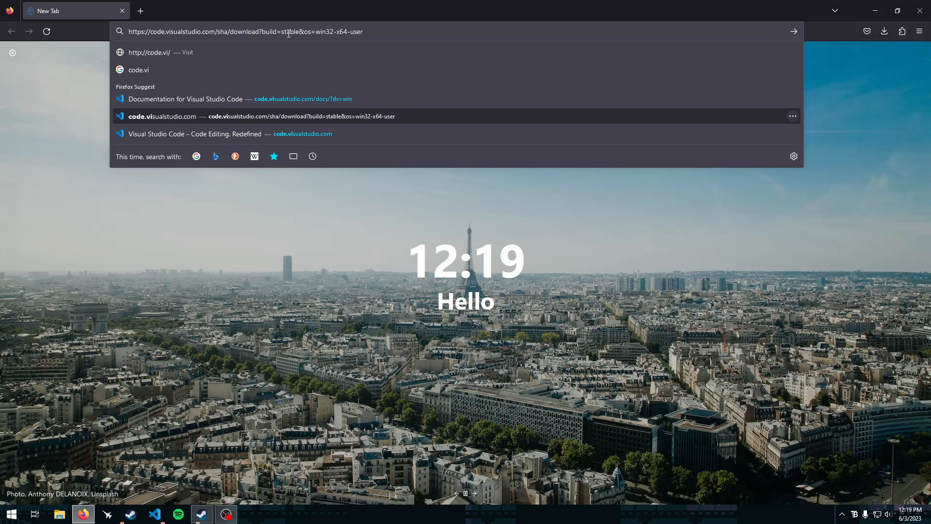
pyautogui.press('Down')
pyautogui.press('Return')
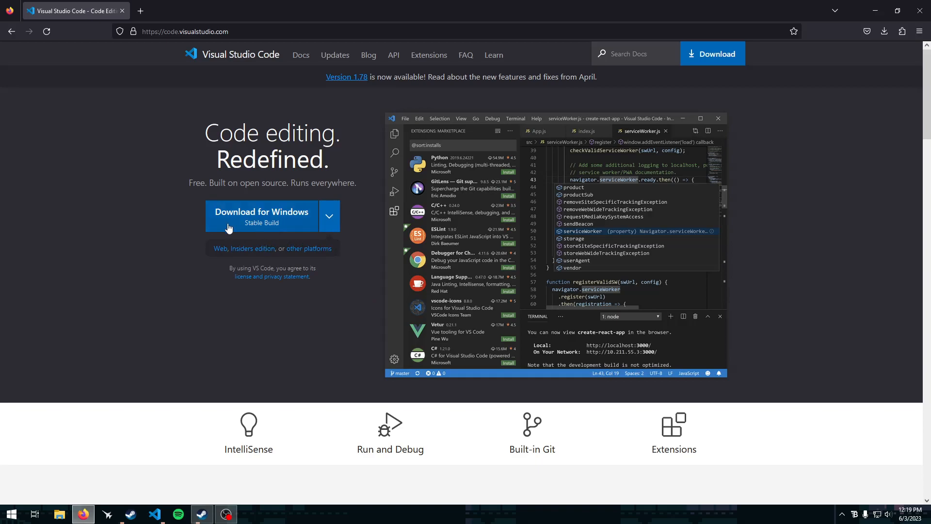
pyautogui.click(253, 223)
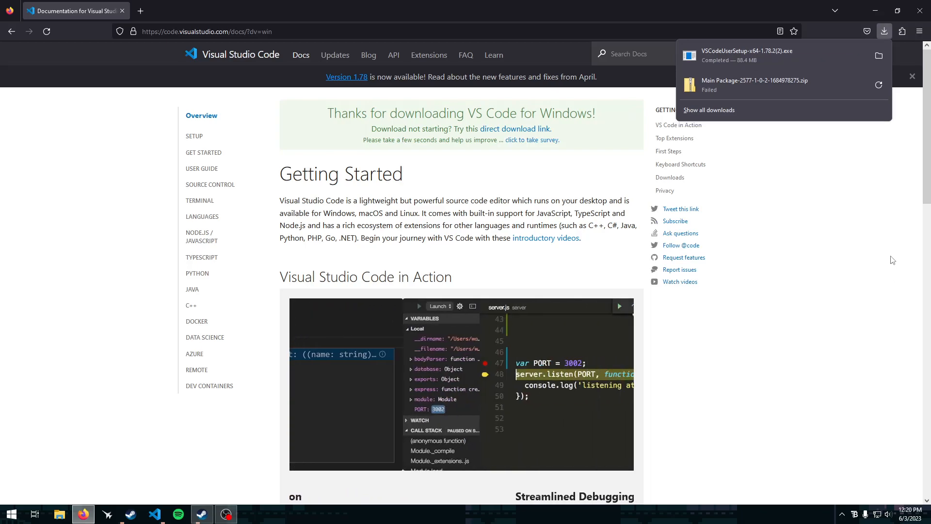
# Run the downloaded VSCodeUserSetup-x64-1.78.2 installer and accept its license agreement.
pyautogui.click(824, 57)
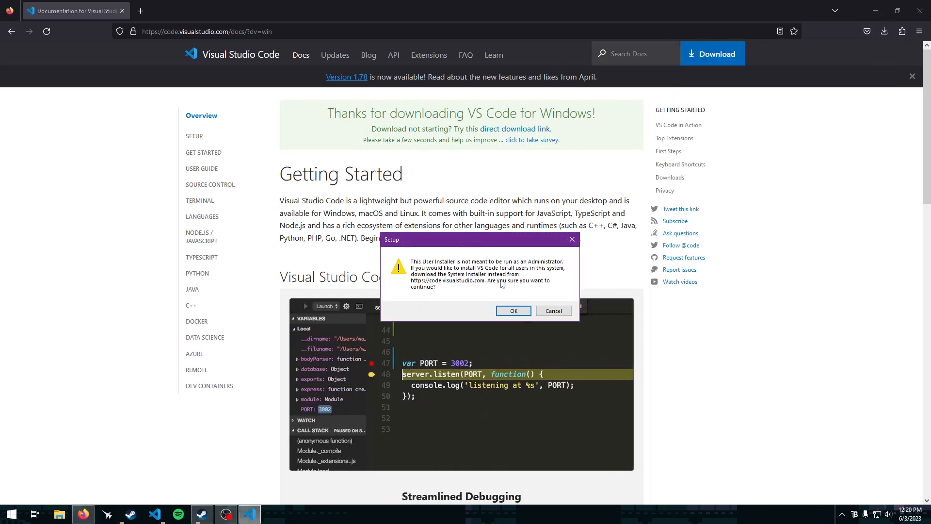
pyautogui.click(516, 311)
pyautogui.click(383, 322)
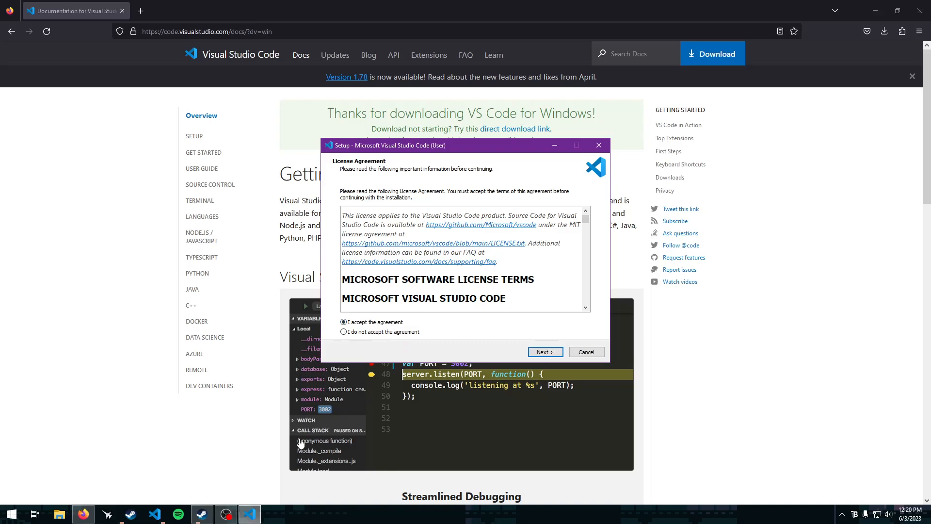
pyautogui.click(544, 352)
pyautogui.click(509, 352)
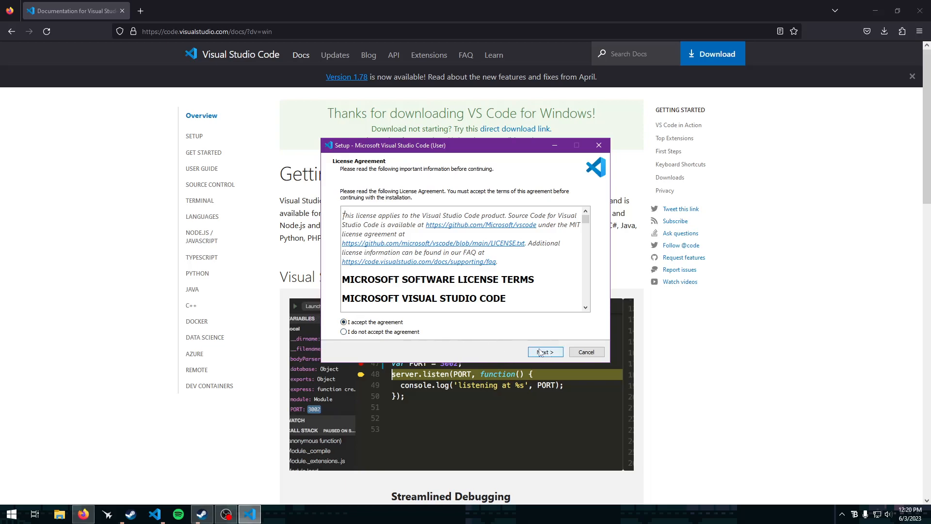
pyautogui.hotkey('alt', 'd')
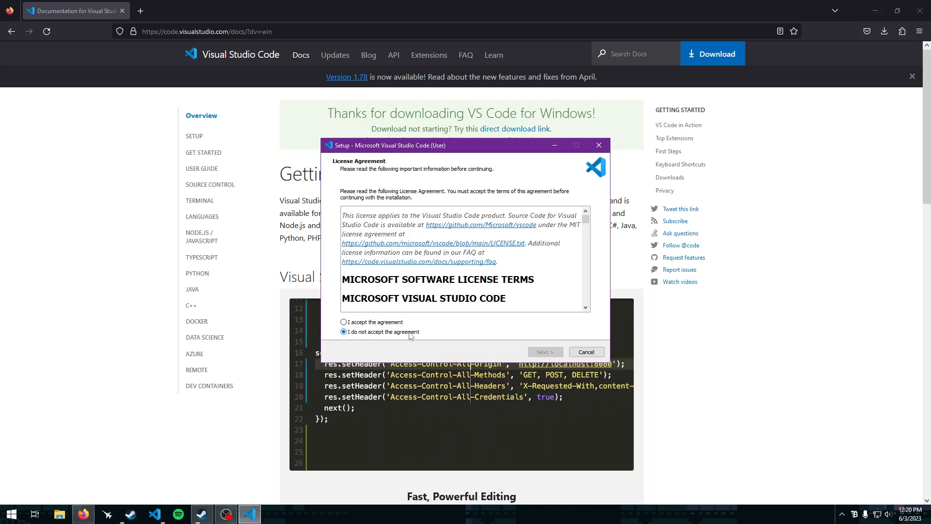
pyautogui.click(343, 322)
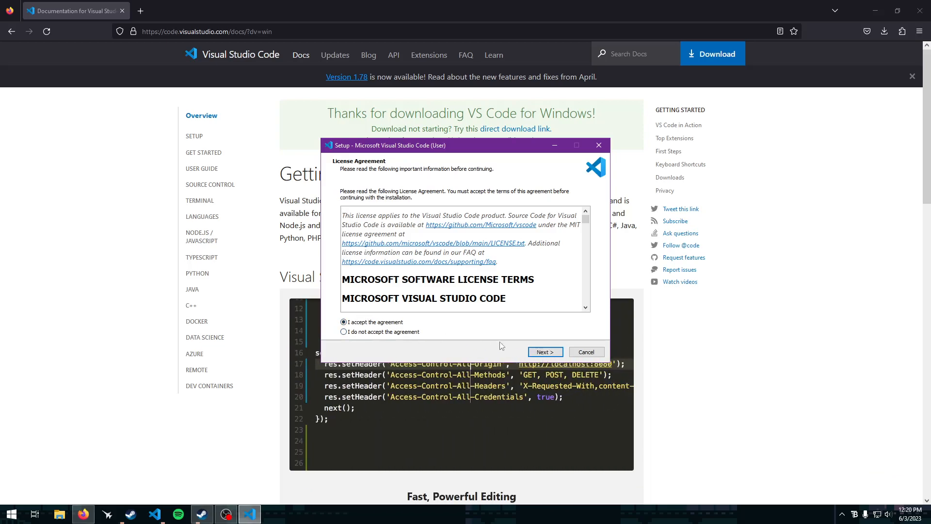
pyautogui.click(545, 352)
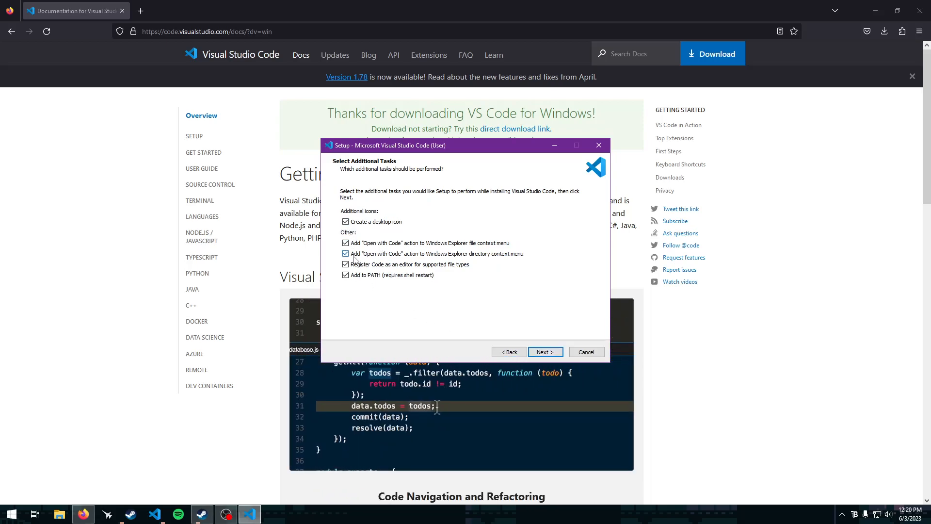
# Install Visual Studio Code with the preselected additional tasks and close the completed setup wizard.
pyautogui.click(560, 352)
pyautogui.click(559, 352)
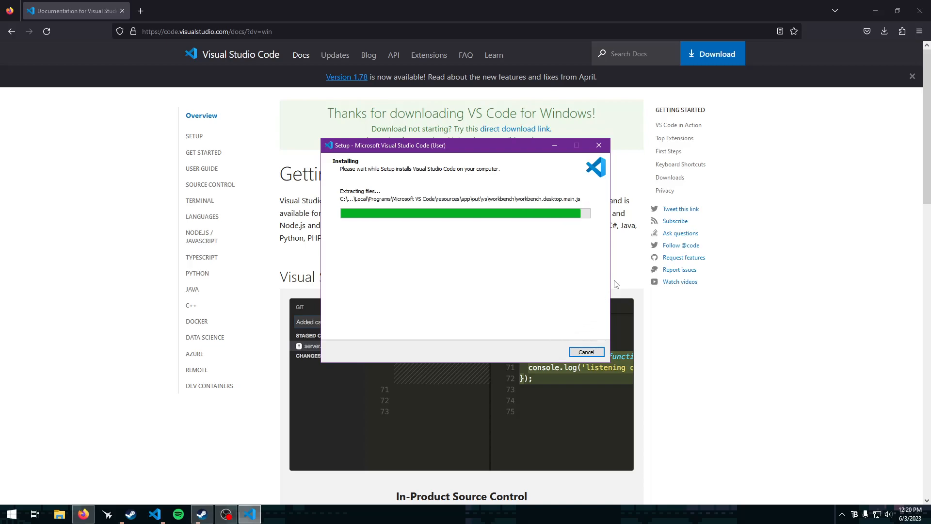
pyautogui.click(473, 225)
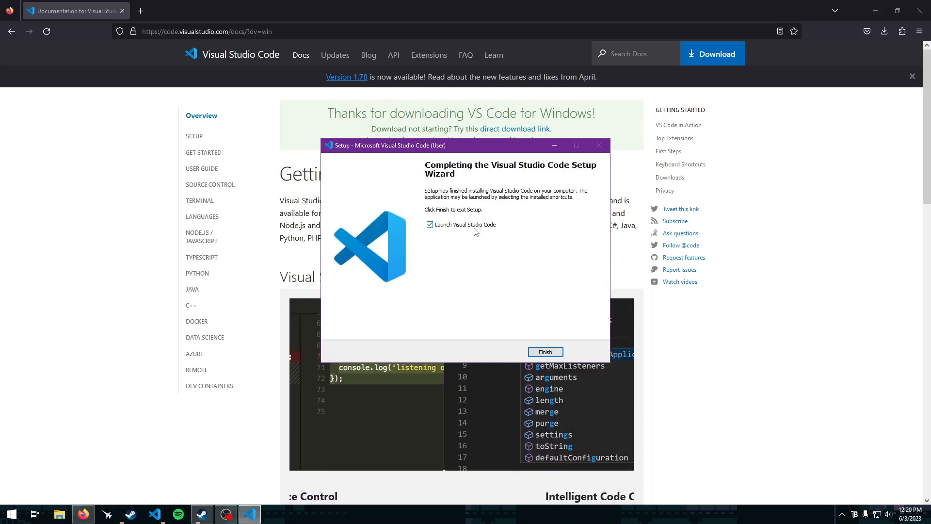
pyautogui.click(544, 351)
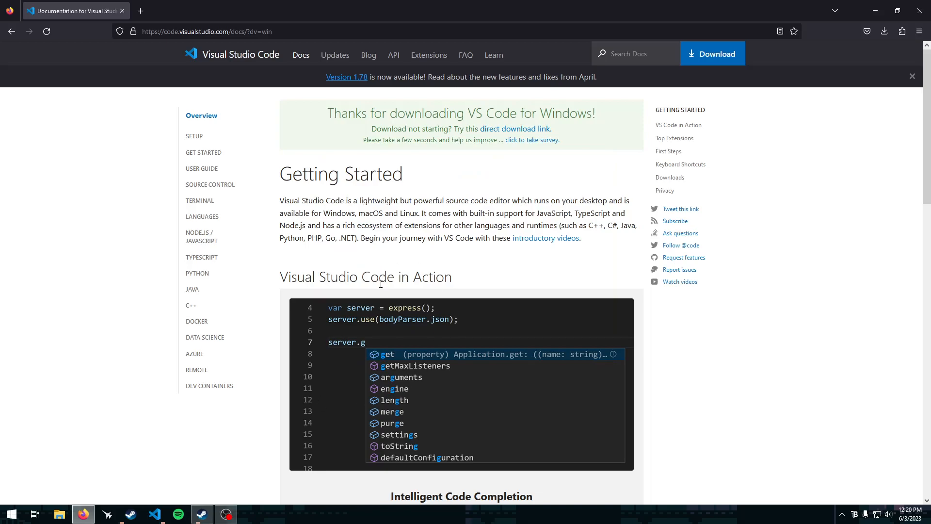
pyautogui.tripleClick(380, 277)
pyautogui.rightClick(371, 278)
pyautogui.click(330, 281)
pyautogui.tripleClick(330, 280)
pyautogui.doubleClick(328, 281)
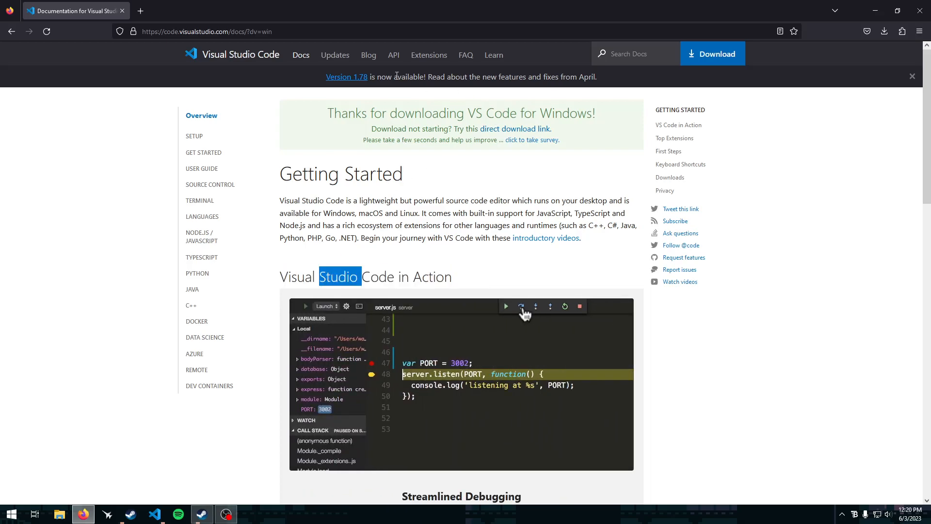
# Search Google for "mingw download" in a new browser tab.
pyautogui.click(141, 11)
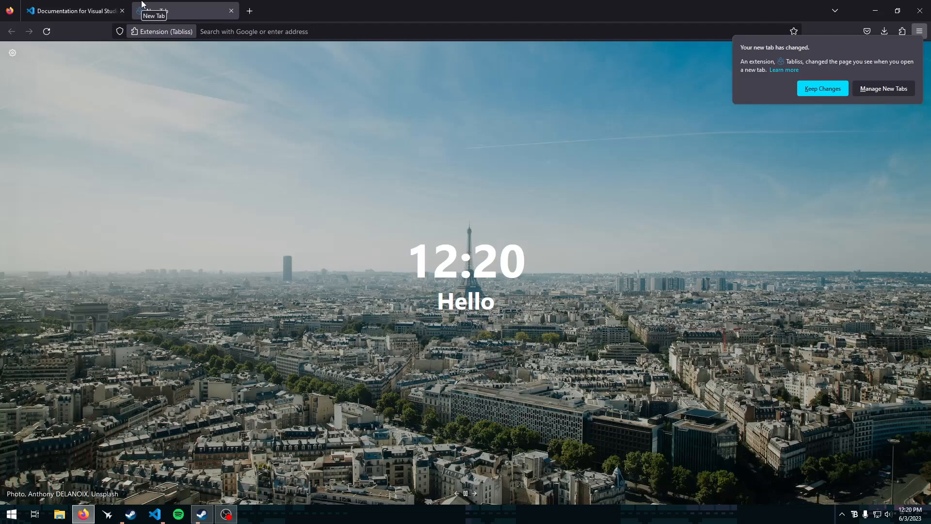
pyautogui.click(220, 33)
pyautogui.write('wingw')
pyautogui.press('BackSpace')
pyautogui.press('BackSpace')
pyautogui.press('BackSpace')
pyautogui.press('BackSpace')
pyautogui.press('BackSpace')
pyautogui.write('mingw ')
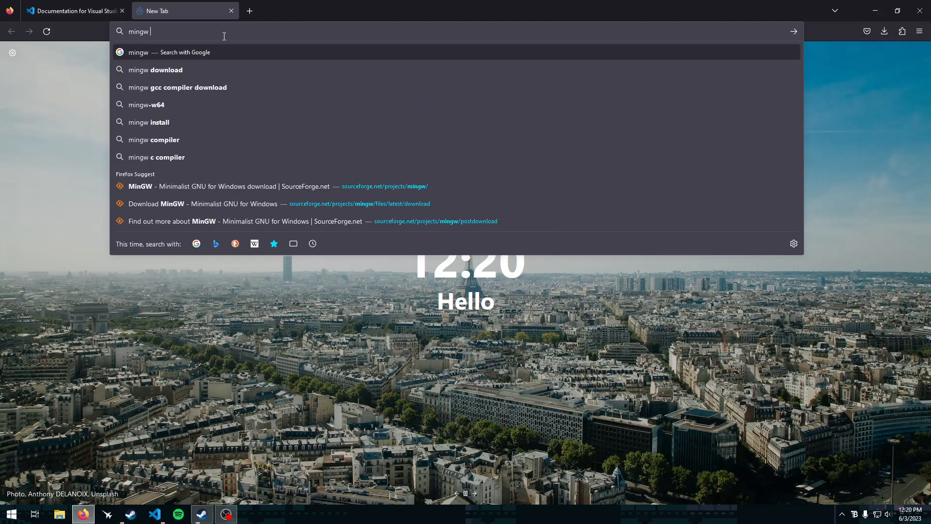
pyautogui.write('download')
pyautogui.press('Return')
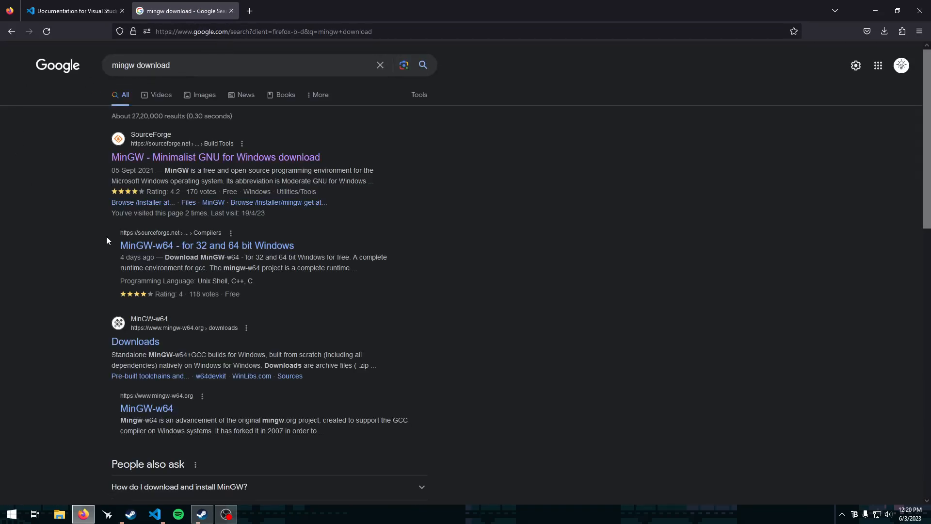
# Download the MinGW installer mingw-get-setup.exe from its SourceForge project page and launch it.
pyautogui.click(195, 157)
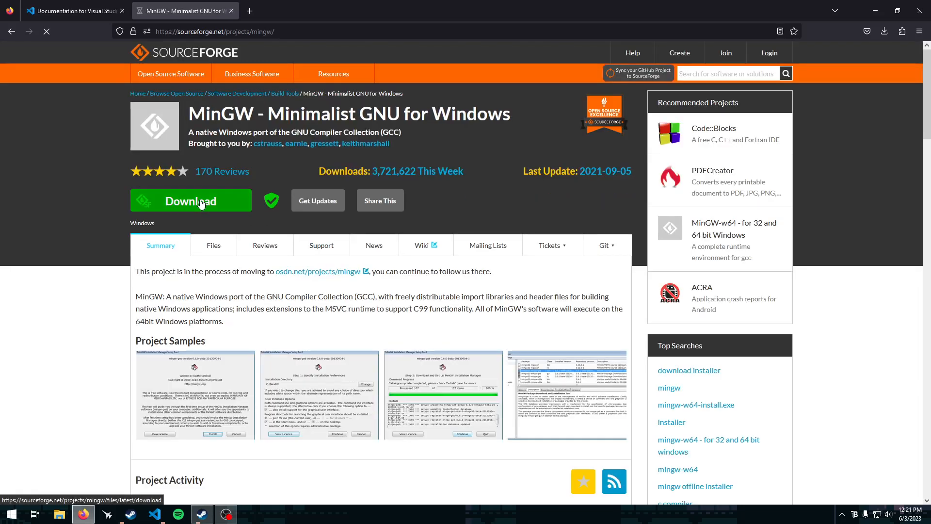
pyautogui.click(201, 203)
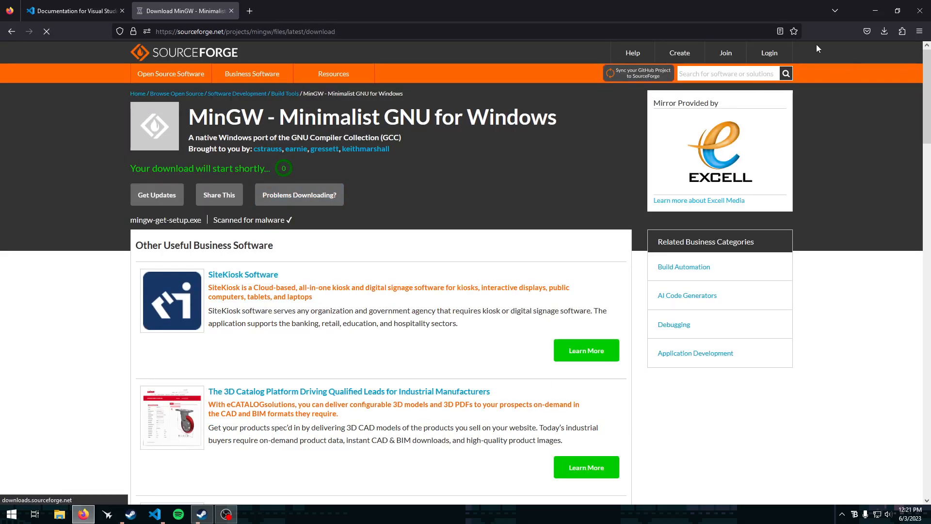
pyautogui.click(884, 32)
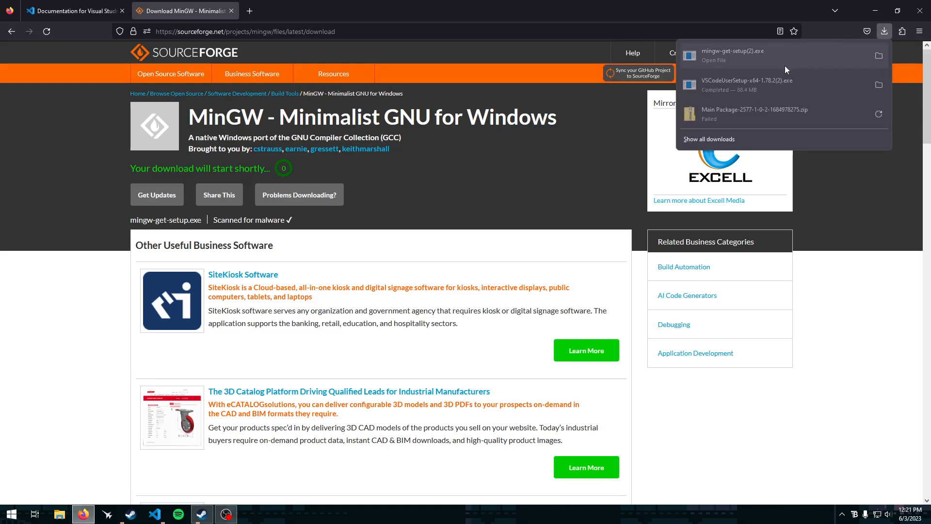
pyautogui.click(731, 54)
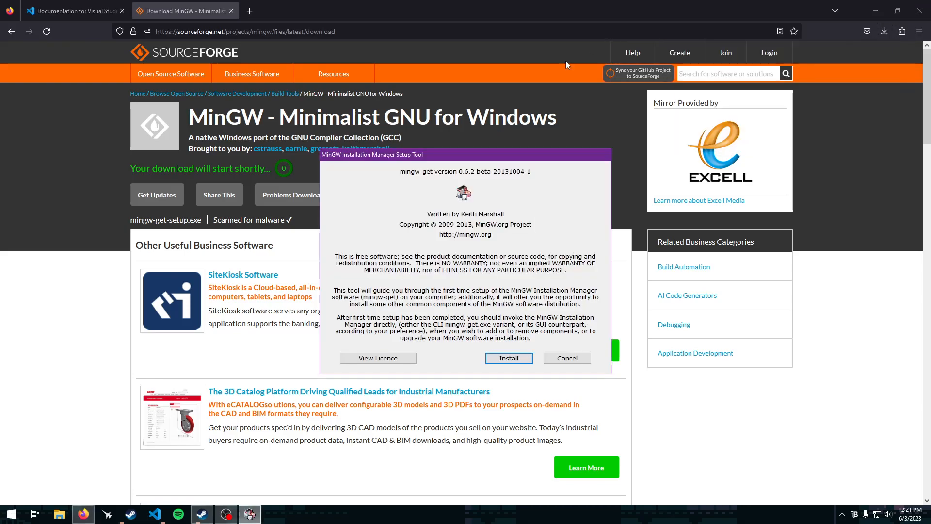
# Reinstall the MinGW Installation Manager in C:\MinGW and continue to its package list.
pyautogui.click(521, 358)
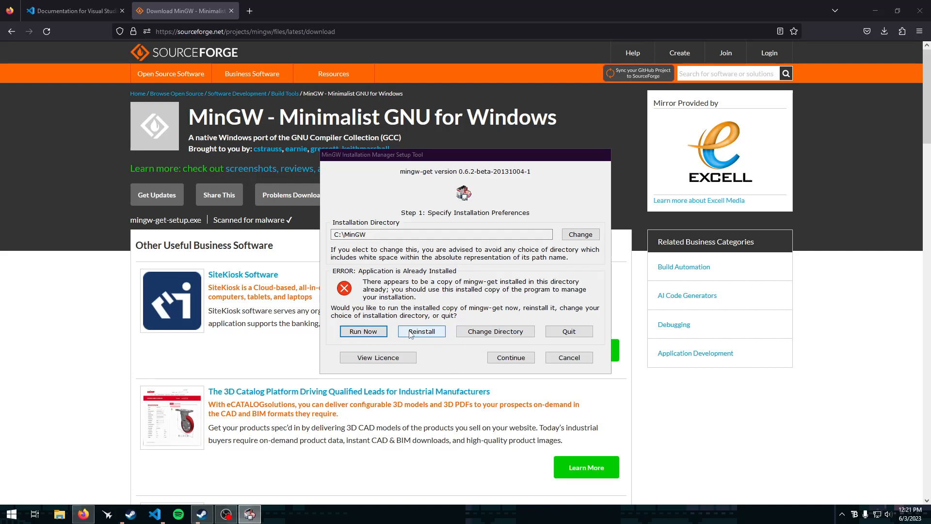
pyautogui.click(421, 331)
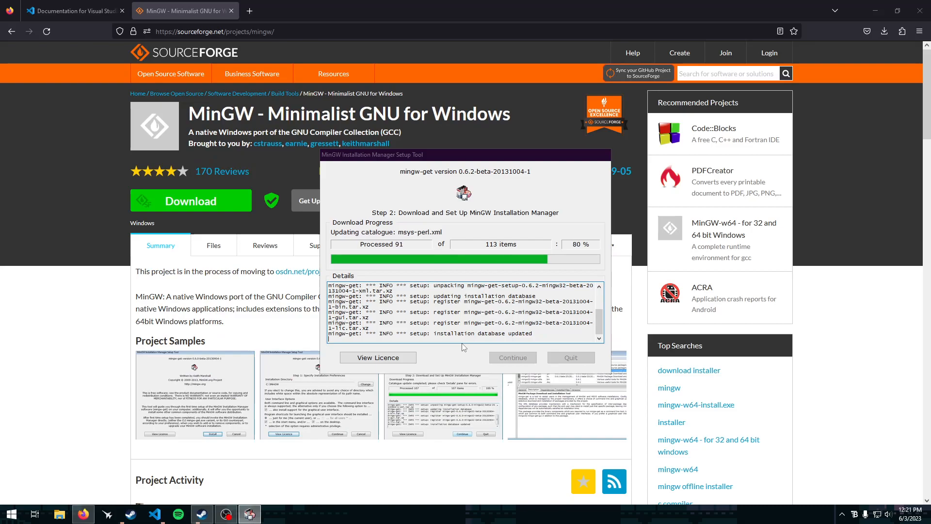
pyautogui.click(519, 360)
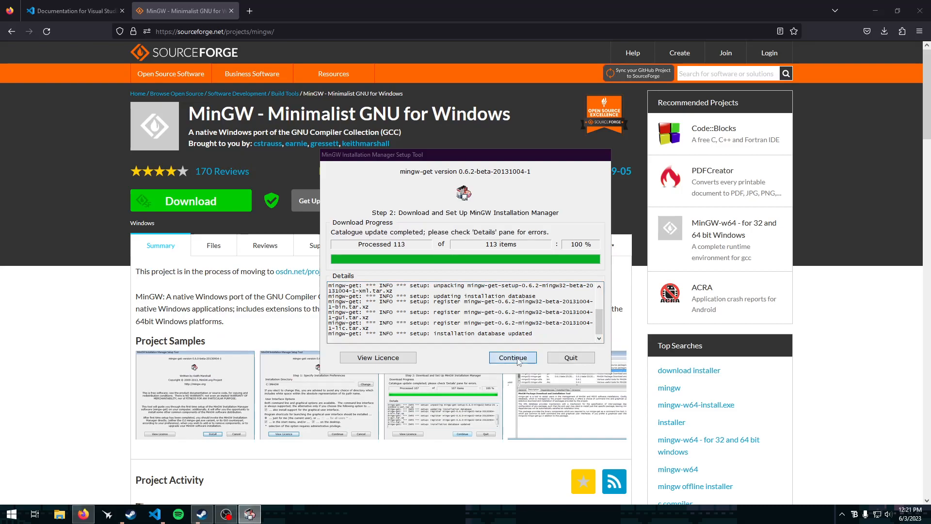
# Mark the installed mingw32-gcc-g++ package for removal and apply the change.
pyautogui.click(165, 88)
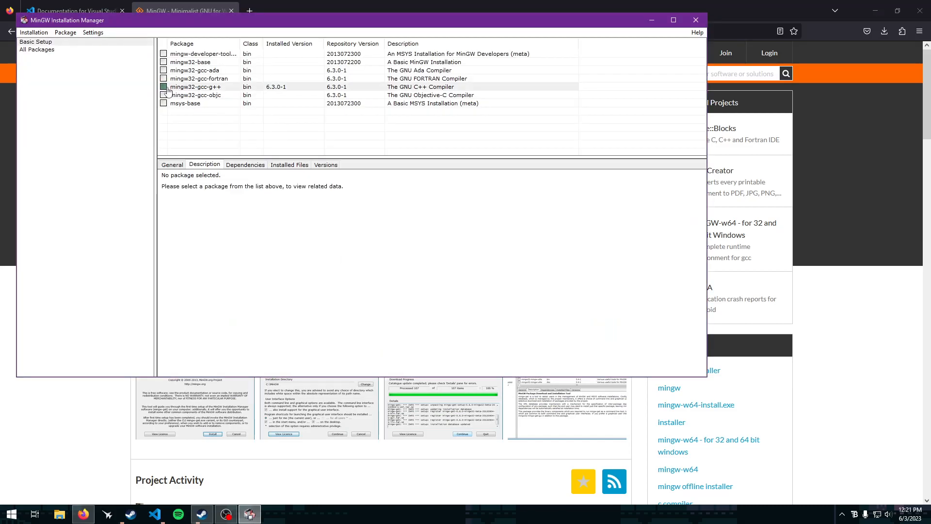
pyautogui.click(216, 136)
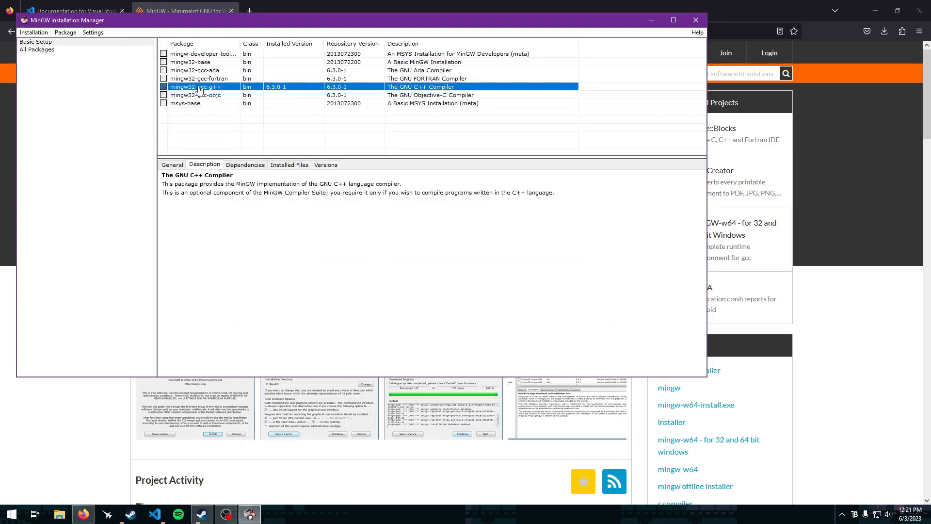
pyautogui.click(33, 32)
pyautogui.click(54, 66)
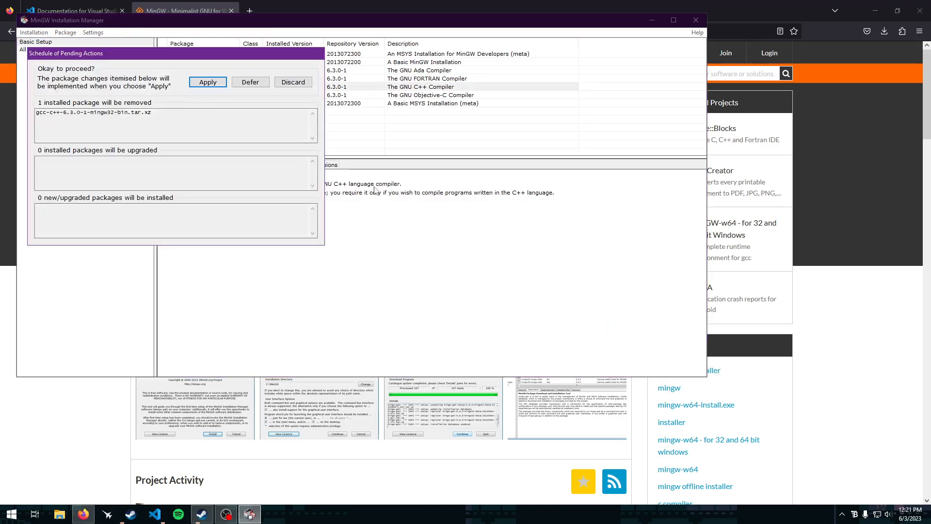
pyautogui.click(191, 88)
pyautogui.click(294, 84)
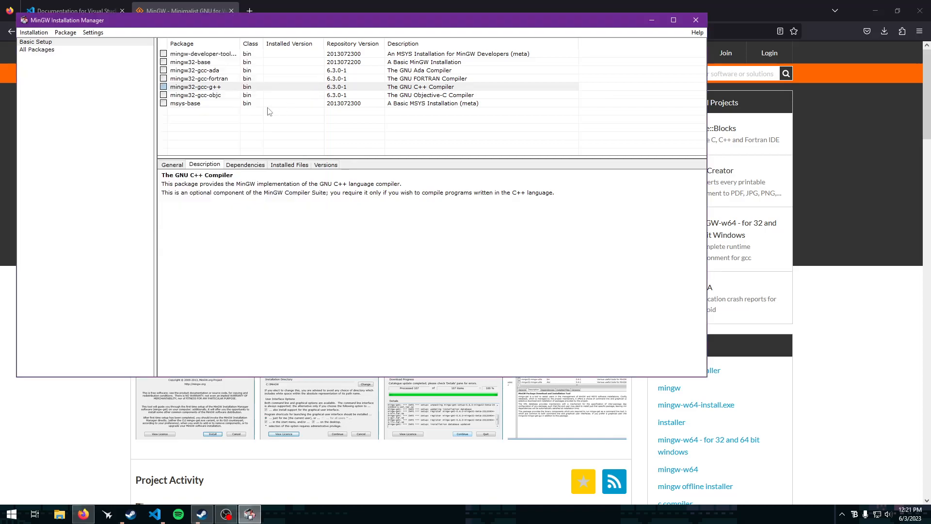
# Mark the mingw32-gcc-g++ package for installation in the MinGW Installation Manager.
pyautogui.moveTo(252, 20); pyautogui.dragTo(400, 66)
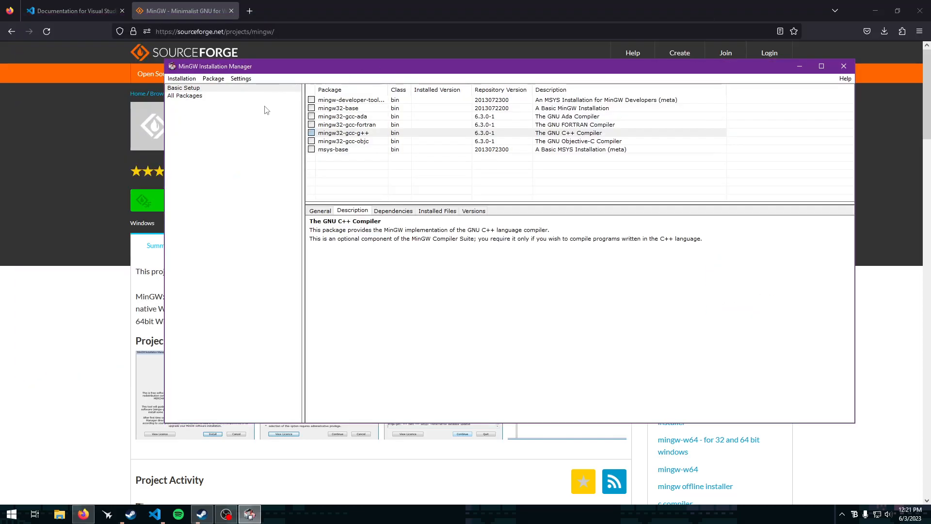
pyautogui.click(327, 136)
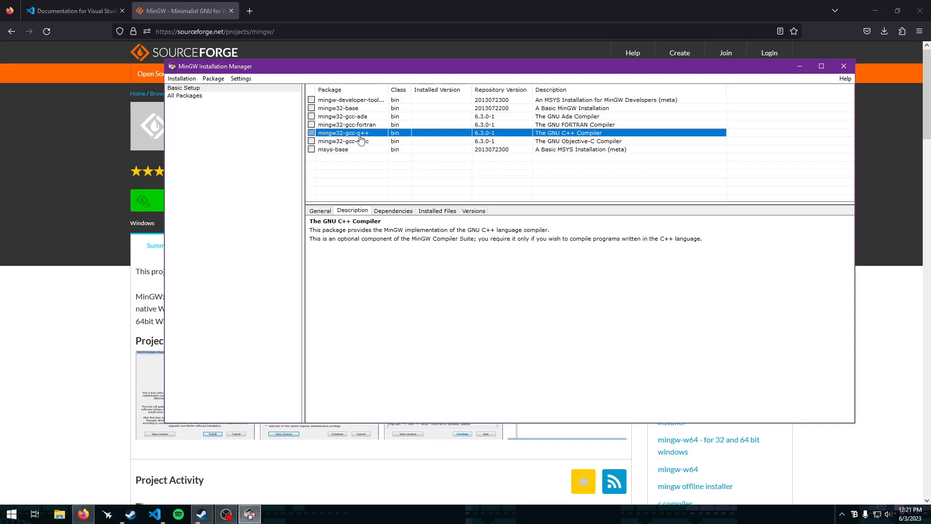
pyautogui.rightClick(326, 134)
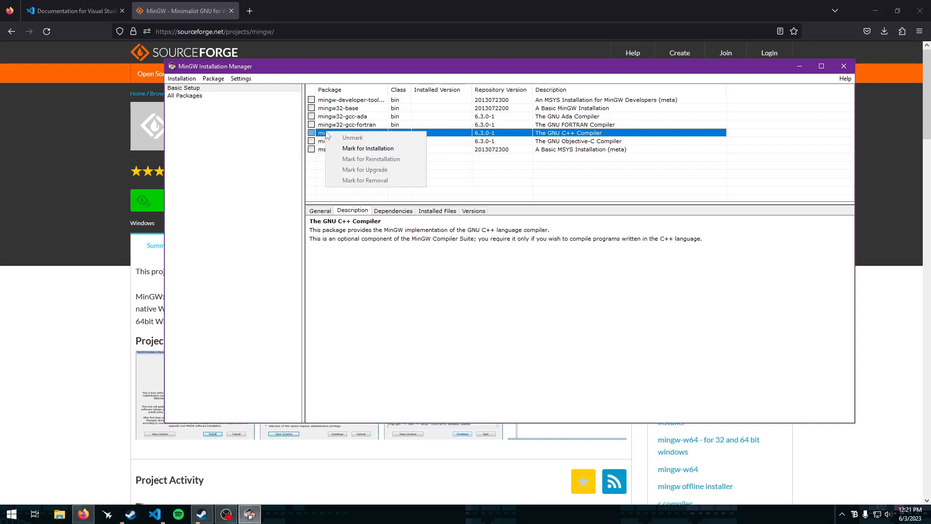
pyautogui.click(348, 149)
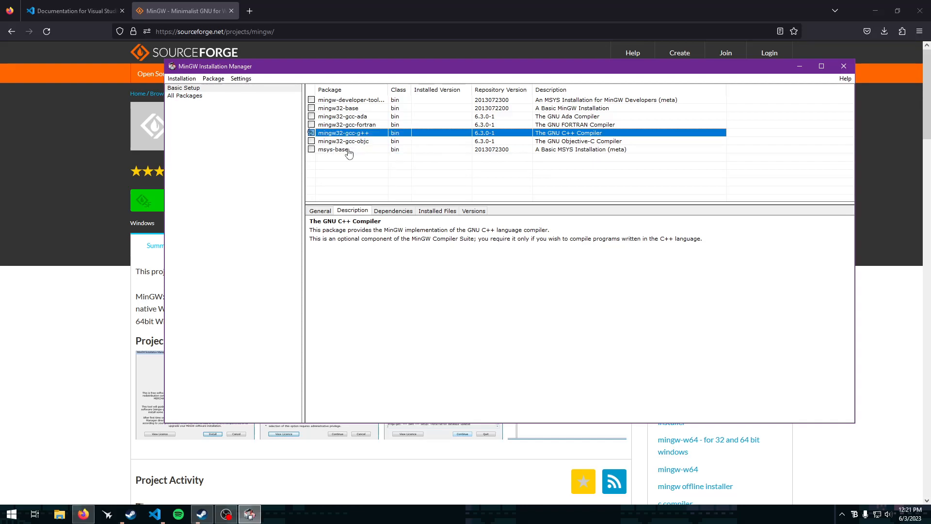
# Apply the pending installation of the C++ compiler package and close the MinGW Installation Manager.
pyautogui.click(192, 79)
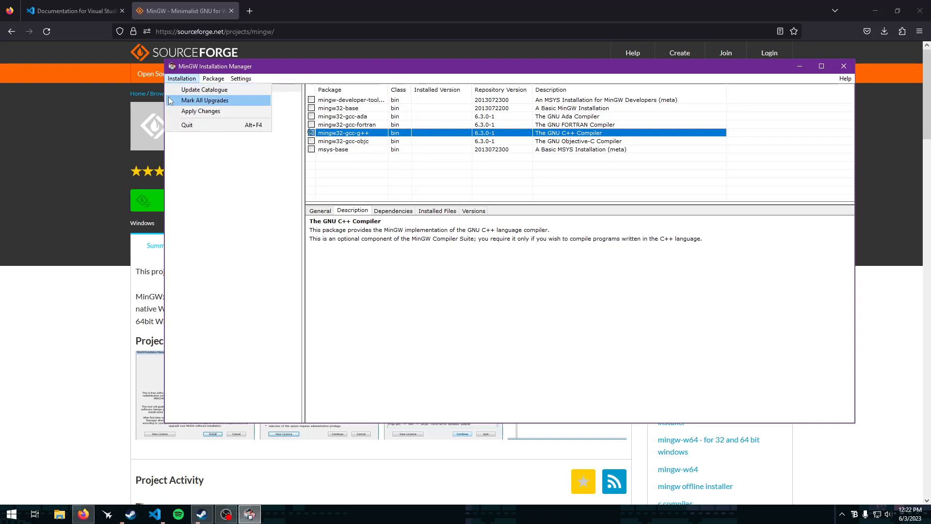
pyautogui.click(194, 115)
pyautogui.moveTo(341, 103); pyautogui.dragTo(501, 118)
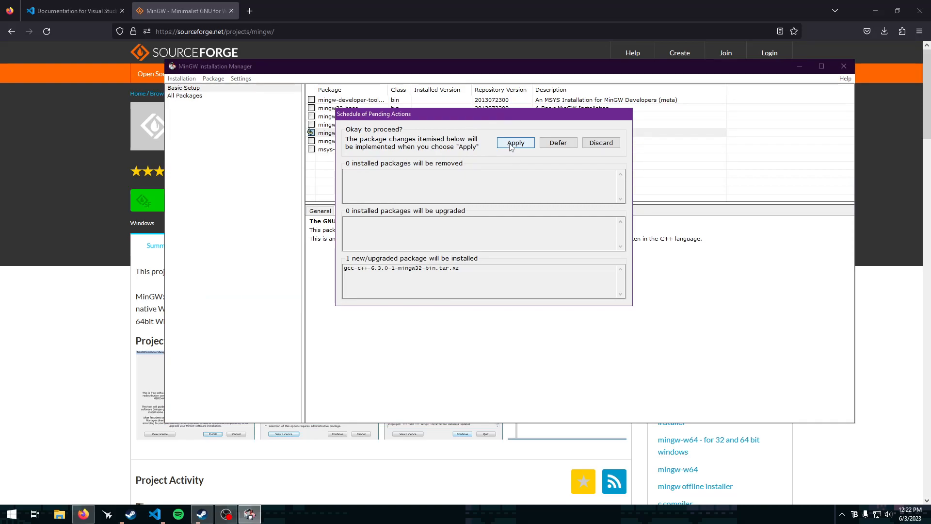
pyautogui.click(515, 143)
pyautogui.moveTo(298, 108); pyautogui.dragTo(328, 112)
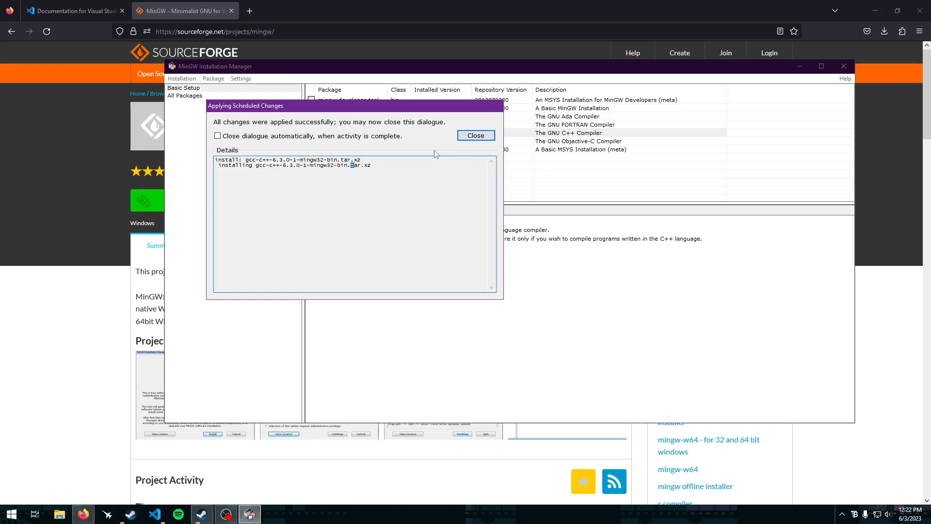
pyautogui.click(475, 135)
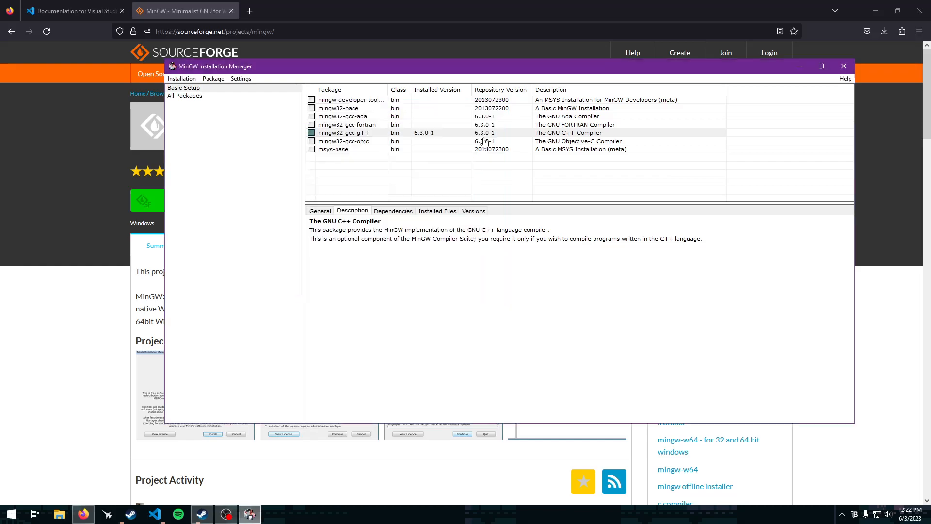
pyautogui.click(329, 136)
pyautogui.moveTo(322, 66); pyautogui.dragTo(272, 78)
pyautogui.click(793, 79)
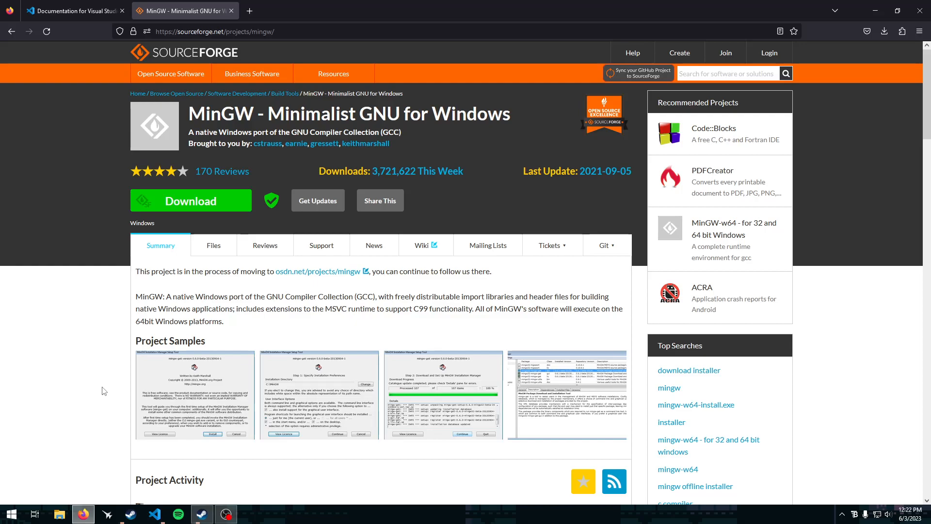
# Switch to Control Panel, open System and Security, and search for "environ".
pyautogui.press('super')
pyautogui.write('control')
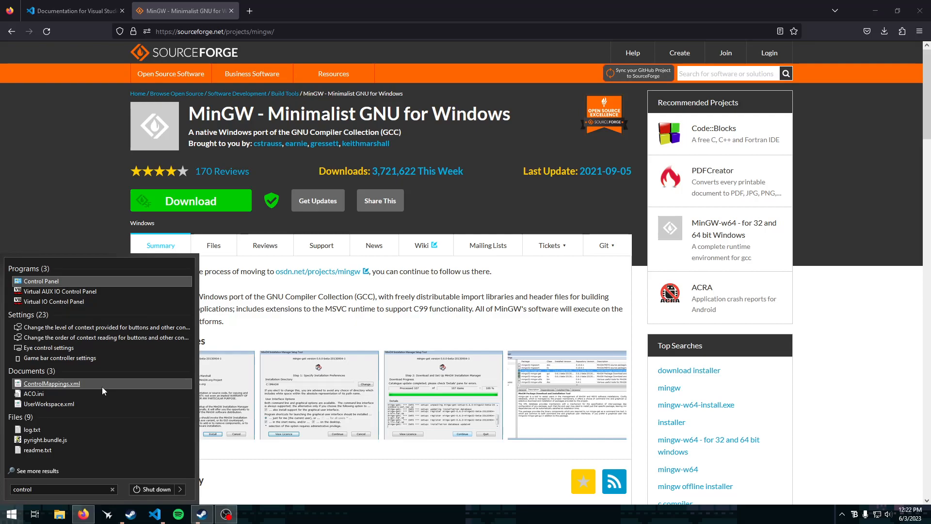
pyautogui.press('Return')
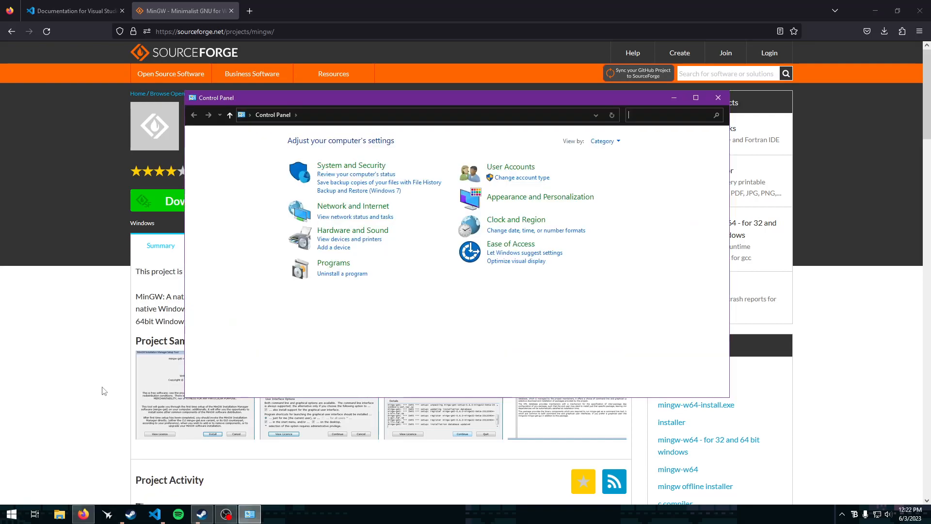
pyautogui.click(348, 166)
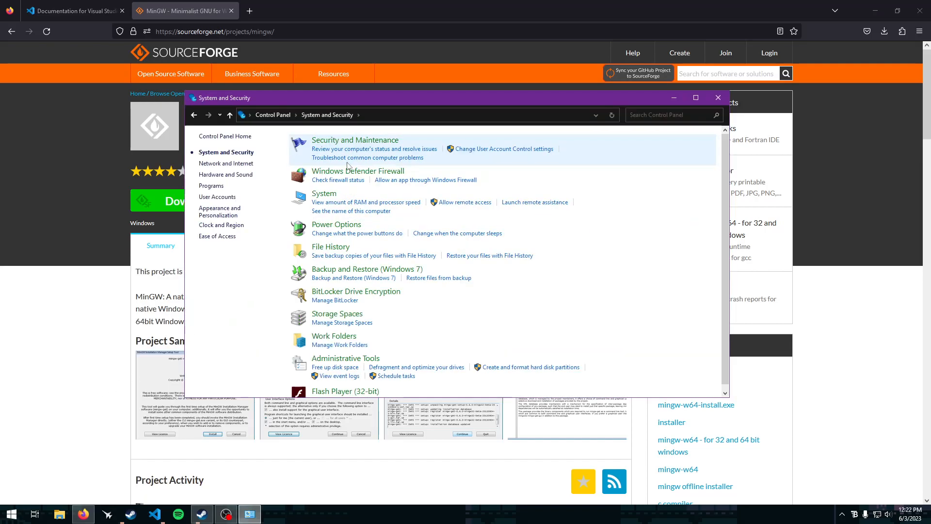
pyautogui.click(665, 118)
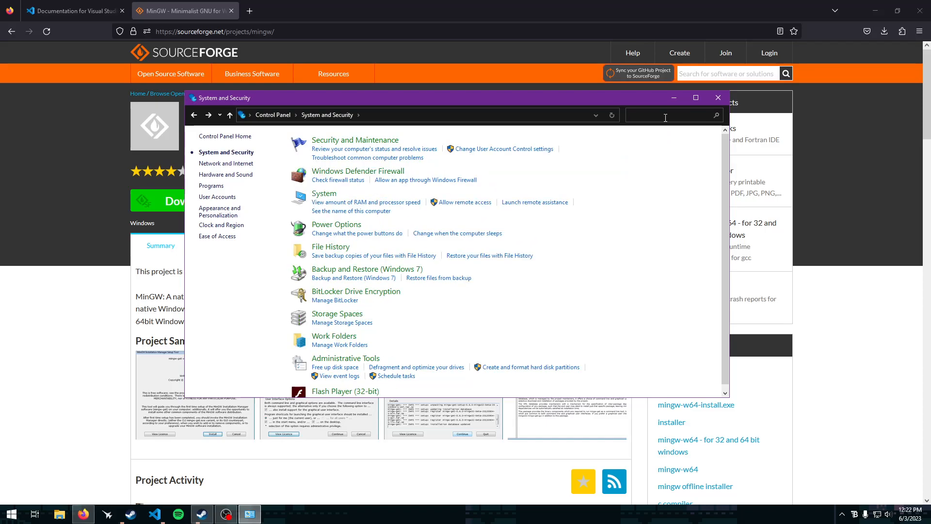
pyautogui.write('envio')
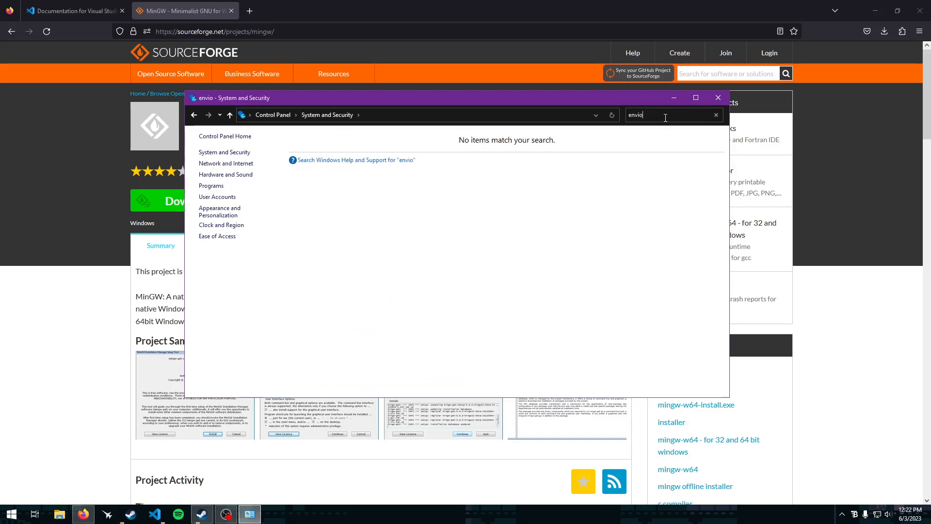
pyautogui.press('BackSpace')
pyautogui.write('roment')
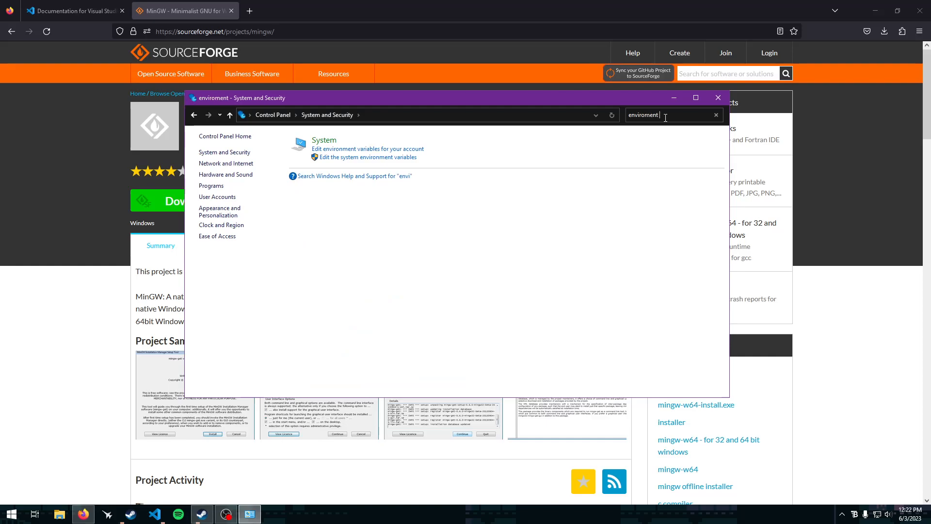
pyautogui.hotkey('ctrl', 'BackSpace')
pyautogui.write('environ')
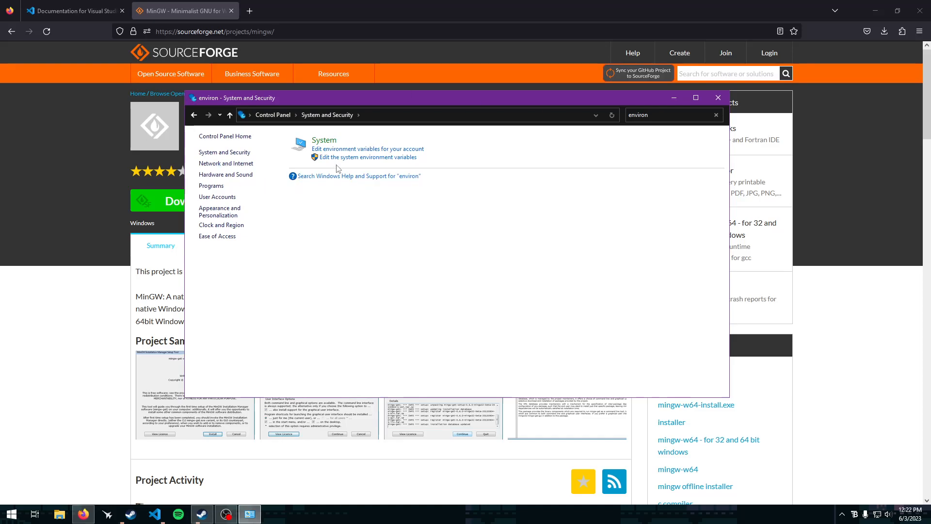
# Open the Environment Variables dialog for the system and select the Path entry among the system variables.
pyautogui.click(393, 162)
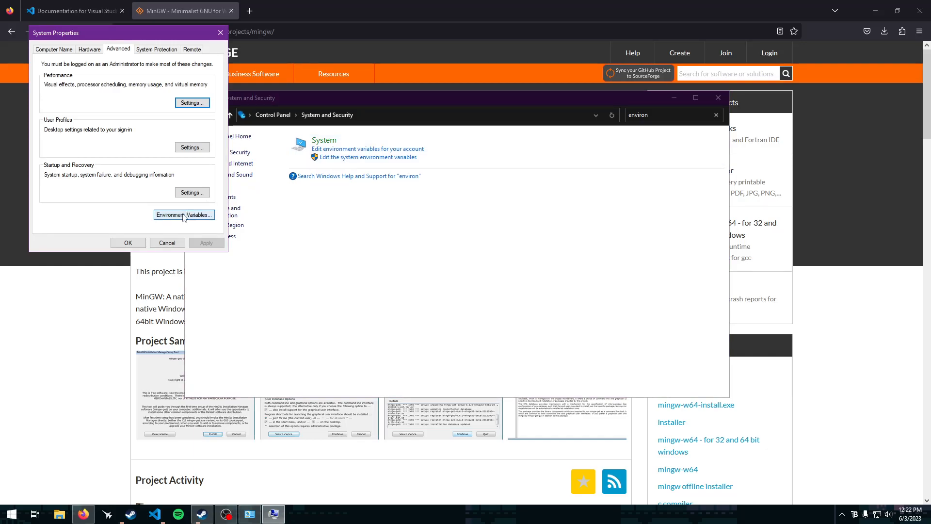
pyautogui.click(185, 215)
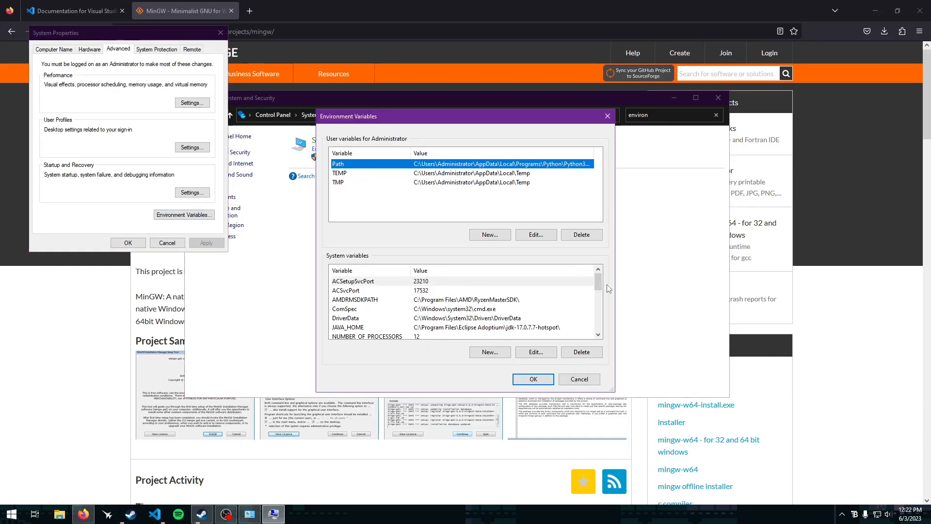
pyautogui.moveTo(599, 285); pyautogui.dragTo(599, 297)
pyautogui.click(334, 319)
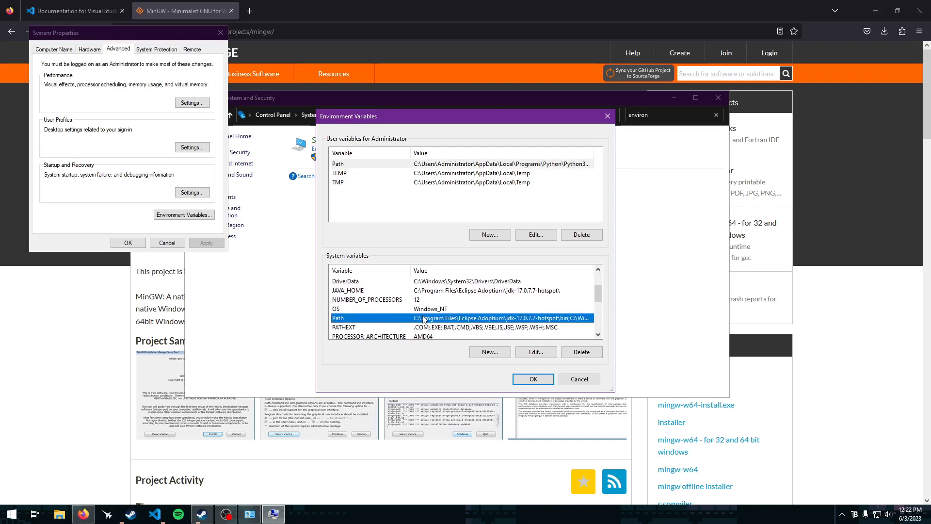
pyautogui.click(535, 352)
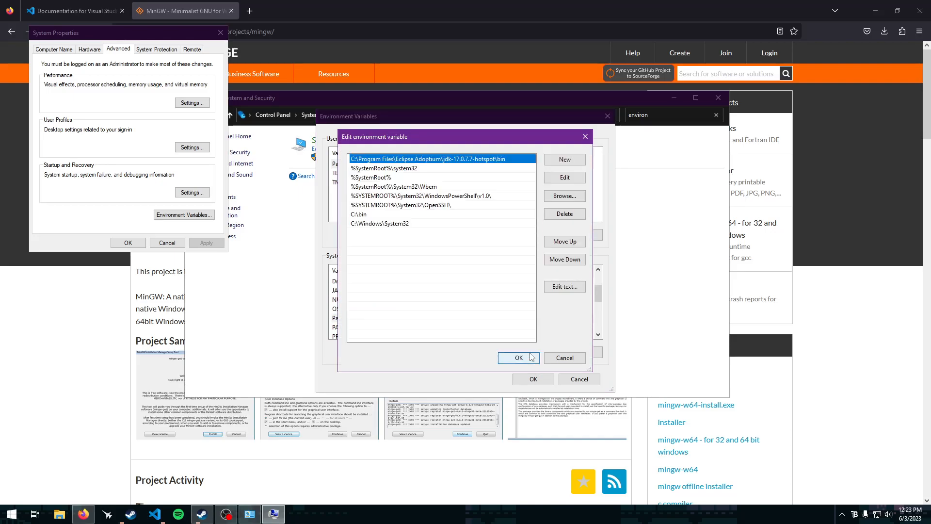
pyautogui.click(565, 196)
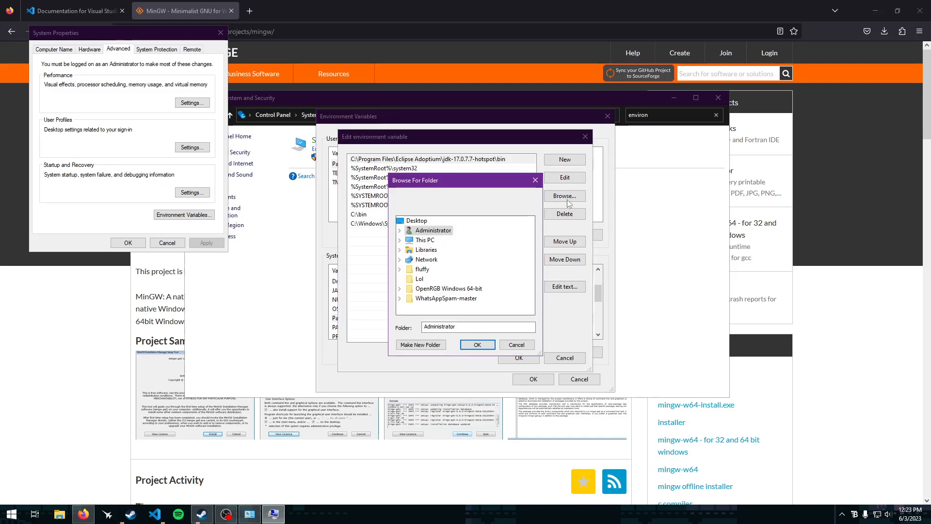
pyautogui.click(399, 240)
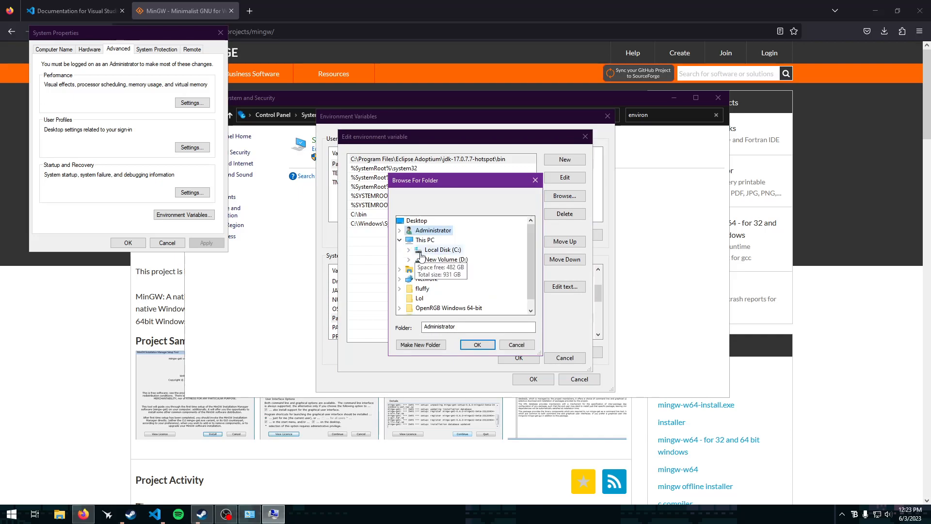
pyautogui.click(408, 250)
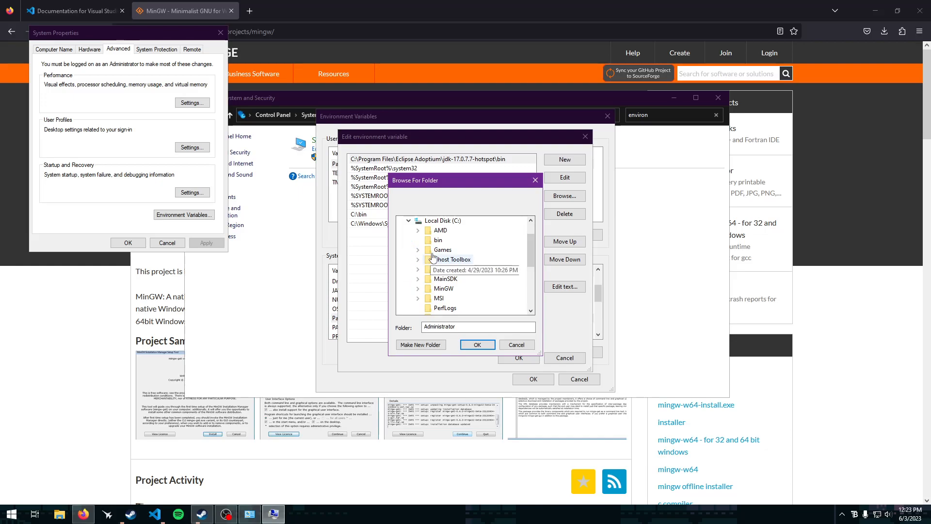
pyautogui.click(418, 289)
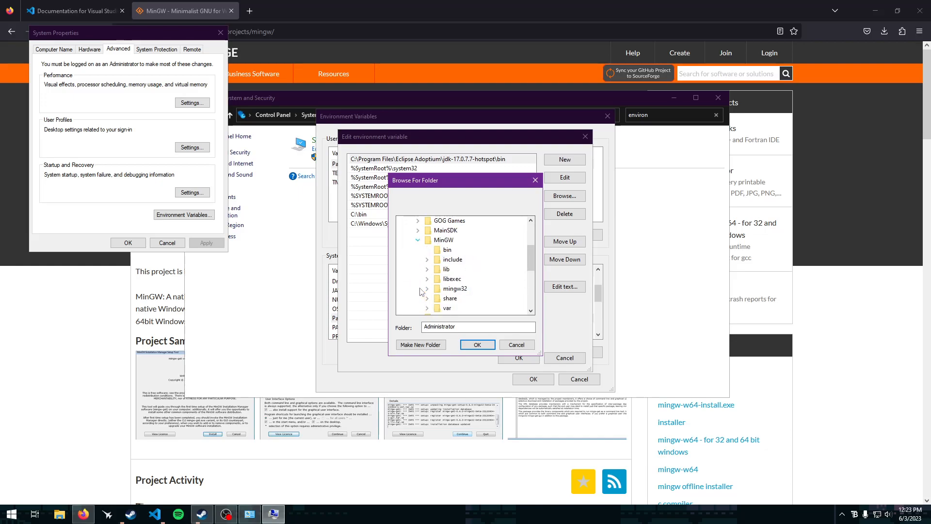
pyautogui.click(438, 251)
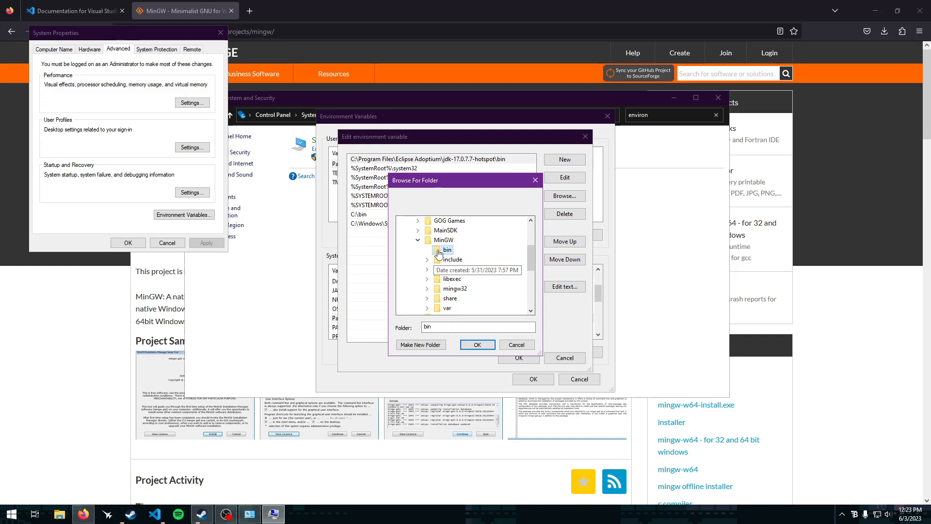
pyautogui.click(476, 345)
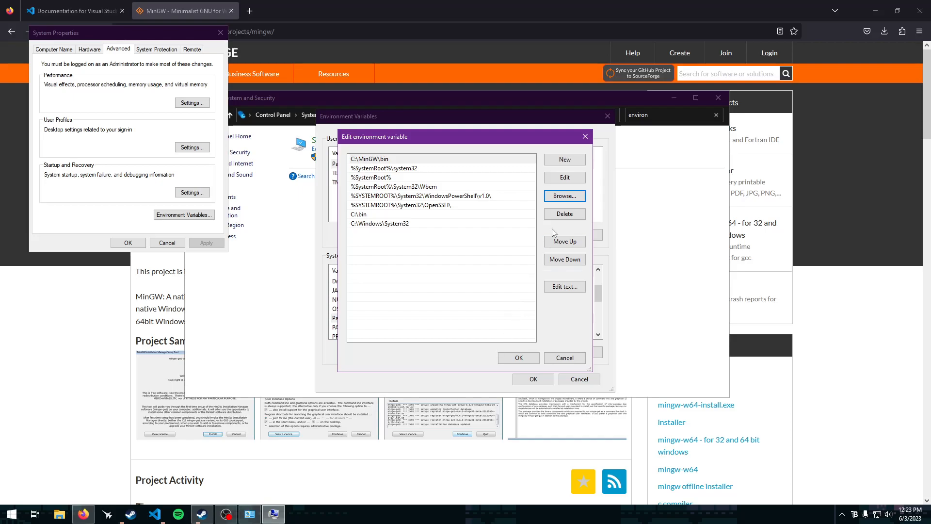
pyautogui.click(560, 359)
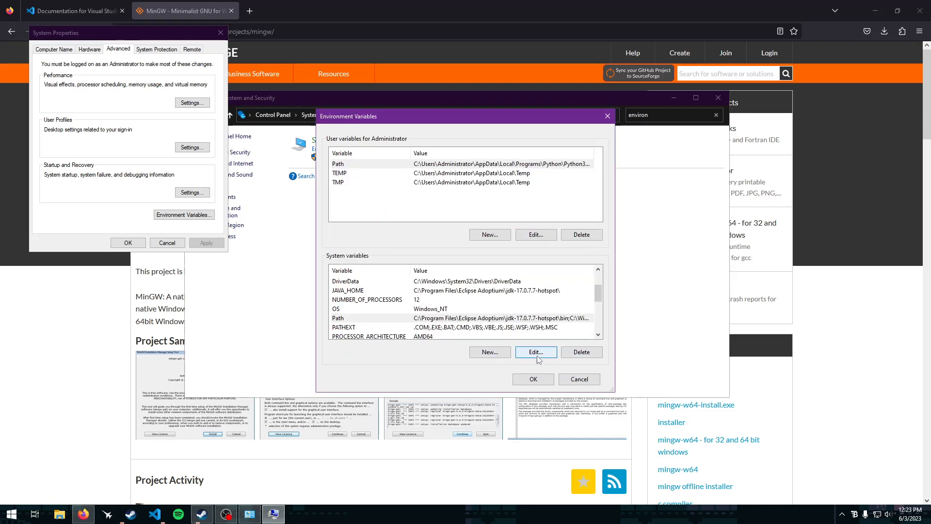
# Open the system Path variable for editing and add a new entry C:\ at the end of its list.
pyautogui.click(490, 318)
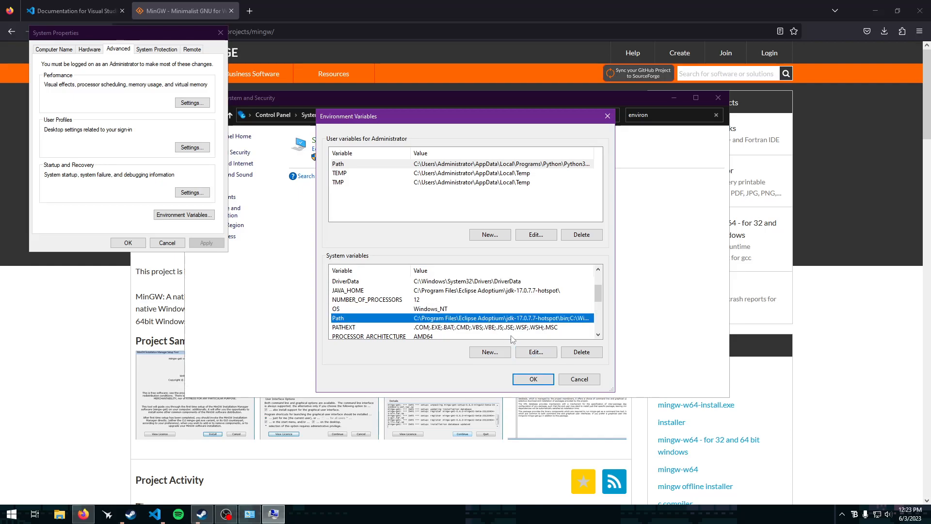
pyautogui.click(531, 354)
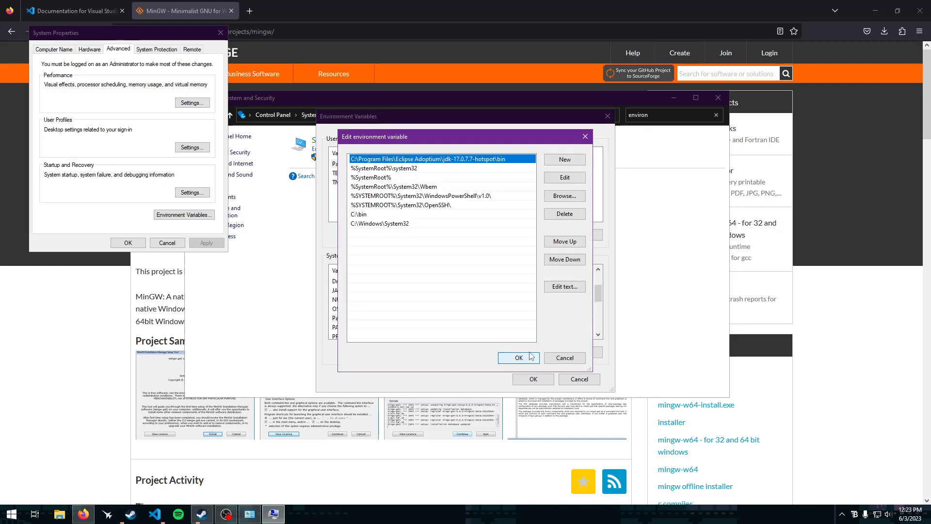
pyautogui.click(394, 235)
pyautogui.click(570, 162)
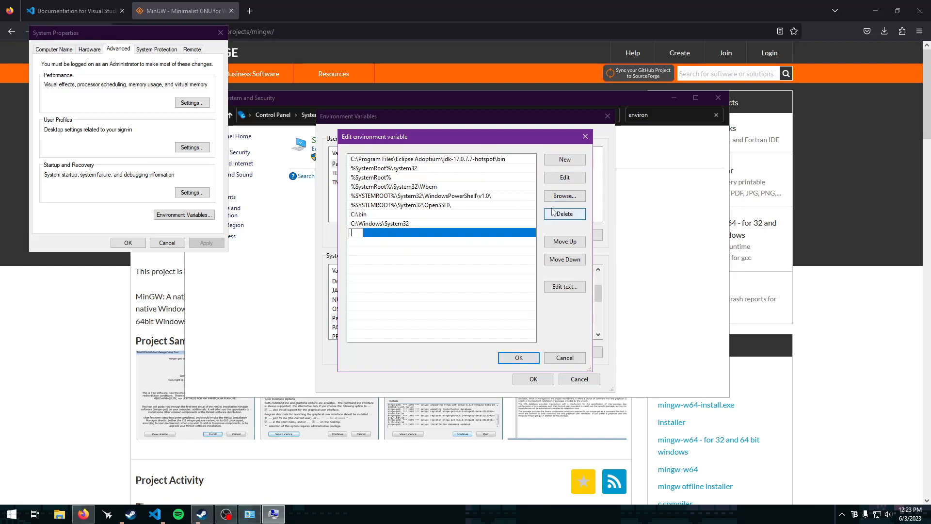
pyautogui.click(564, 177)
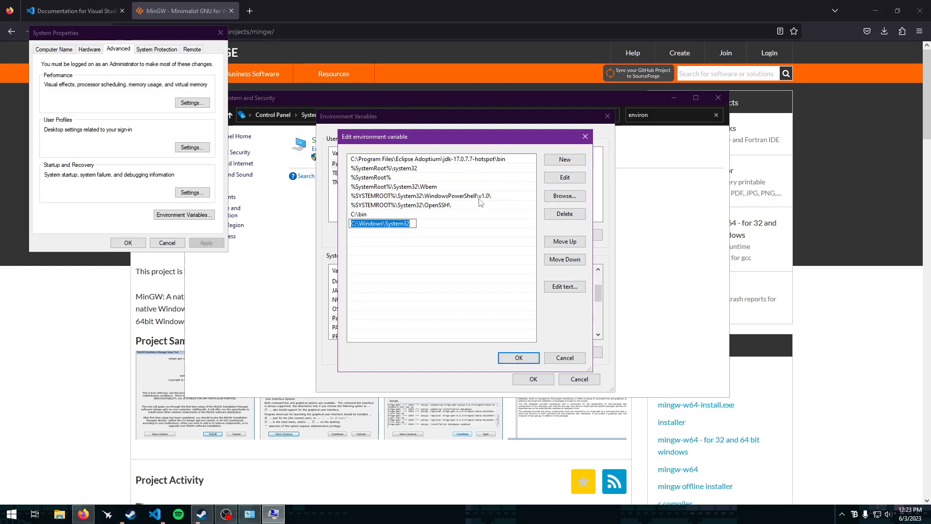
pyautogui.click(564, 160)
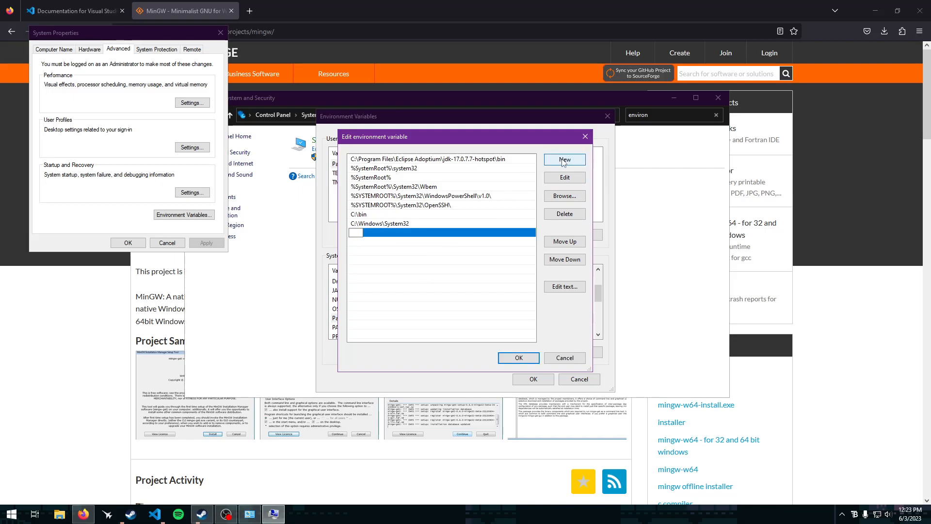
pyautogui.write('C:\\')
pyautogui.press('Return')
pyautogui.click(564, 177)
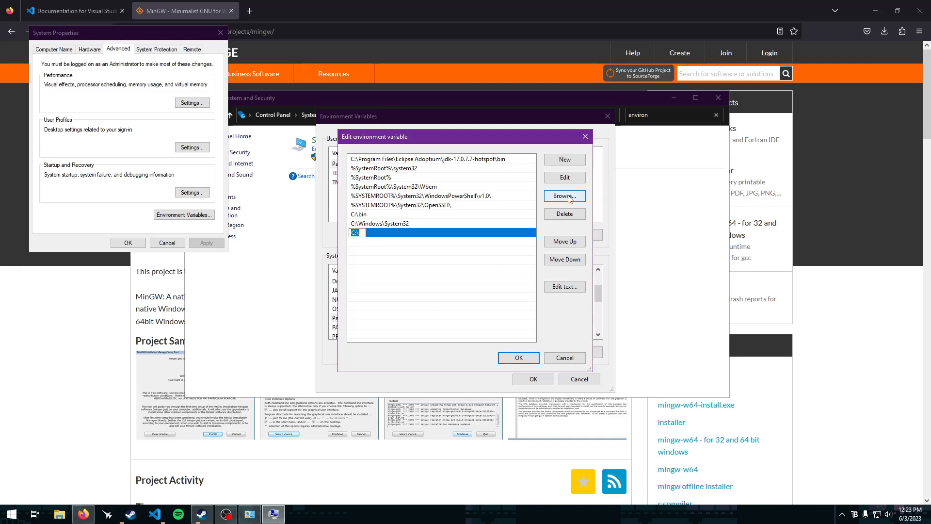
# Point the new C:\ entry of the Path list to the folder C:\MinGW\bin by browsing for it.
pyautogui.click(568, 196)
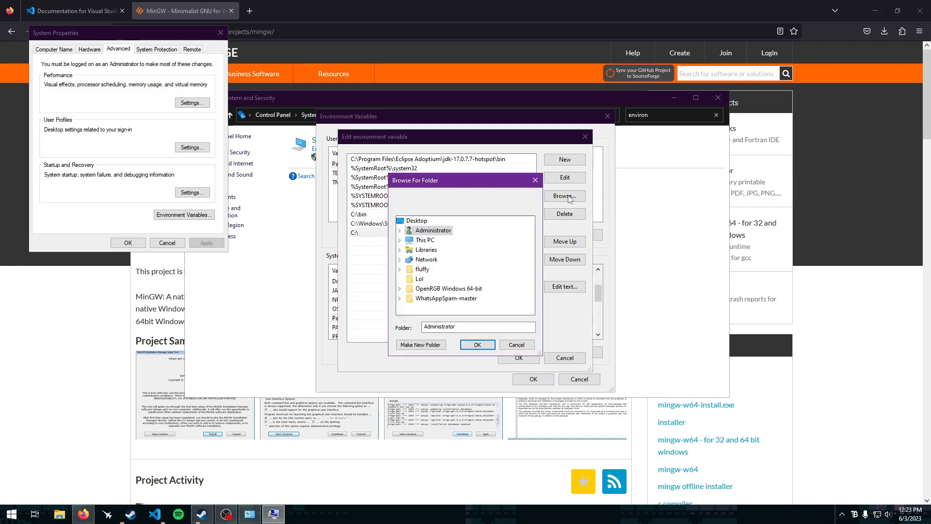
pyautogui.click(399, 240)
pyautogui.click(408, 249)
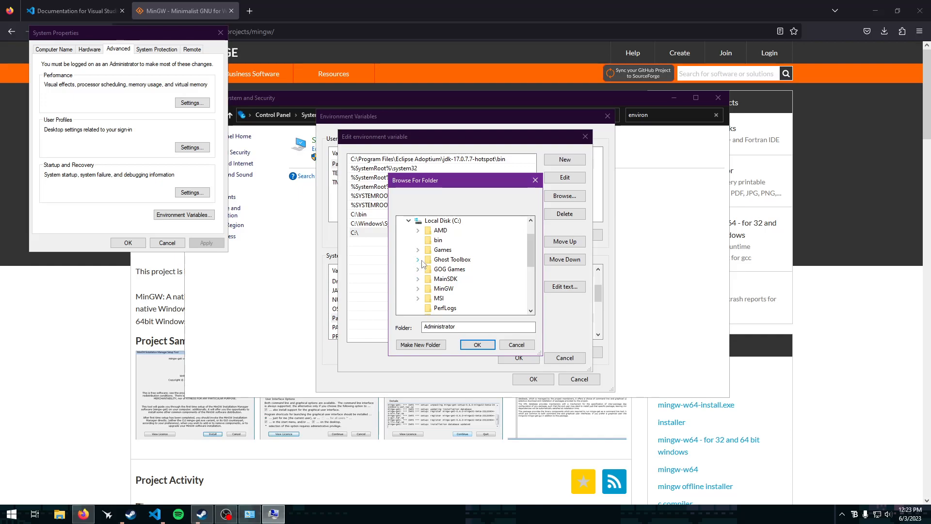
pyautogui.click(418, 289)
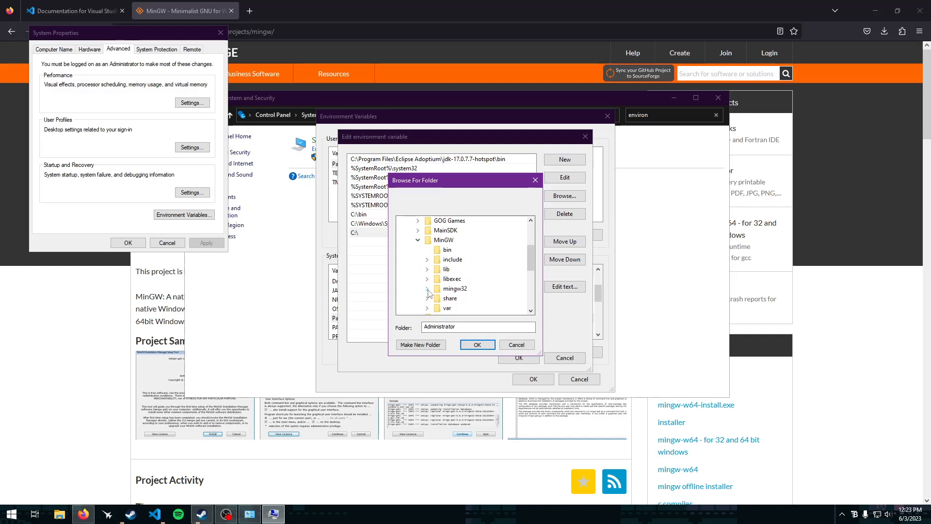
pyautogui.click(447, 249)
pyautogui.click(477, 344)
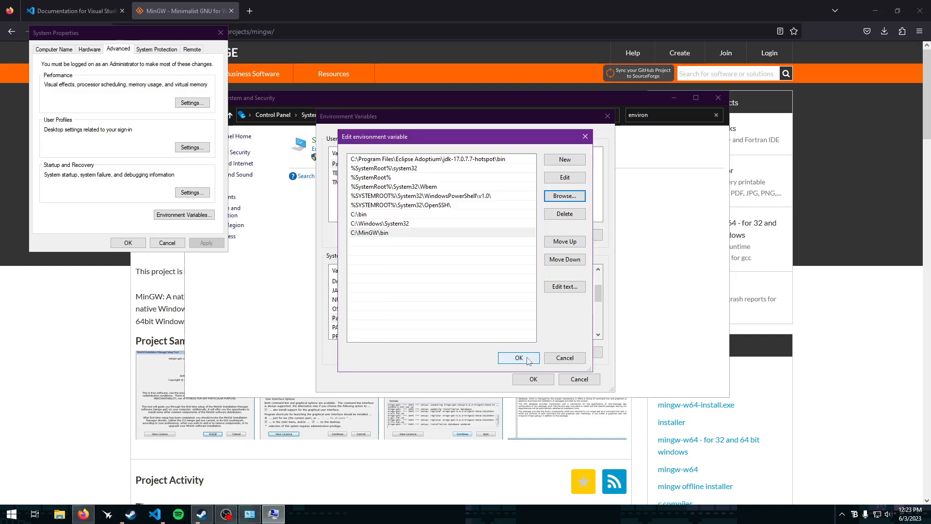
# Save the edited Path variable, accept the environment variable and System Properties dialogs, and close Control Panel.
pyautogui.click(523, 358)
pyautogui.click(532, 379)
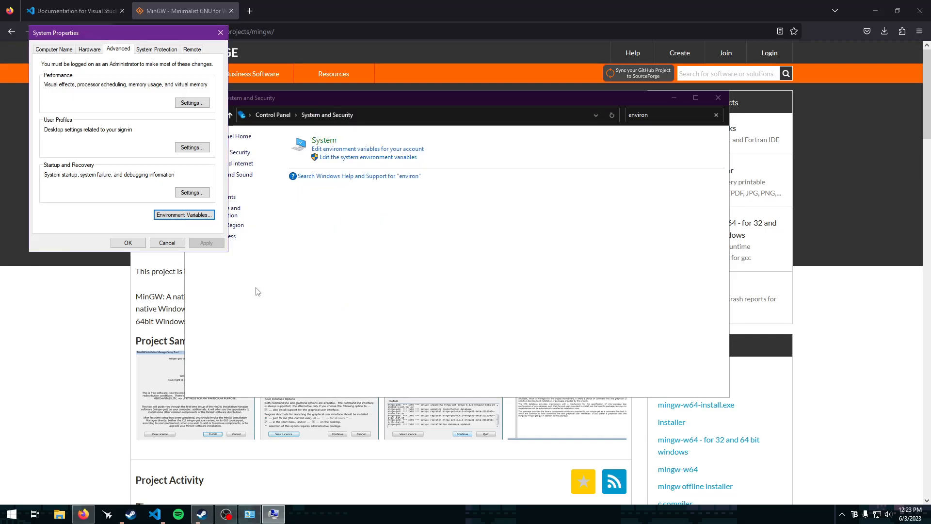
pyautogui.click(127, 243)
pyautogui.click(718, 98)
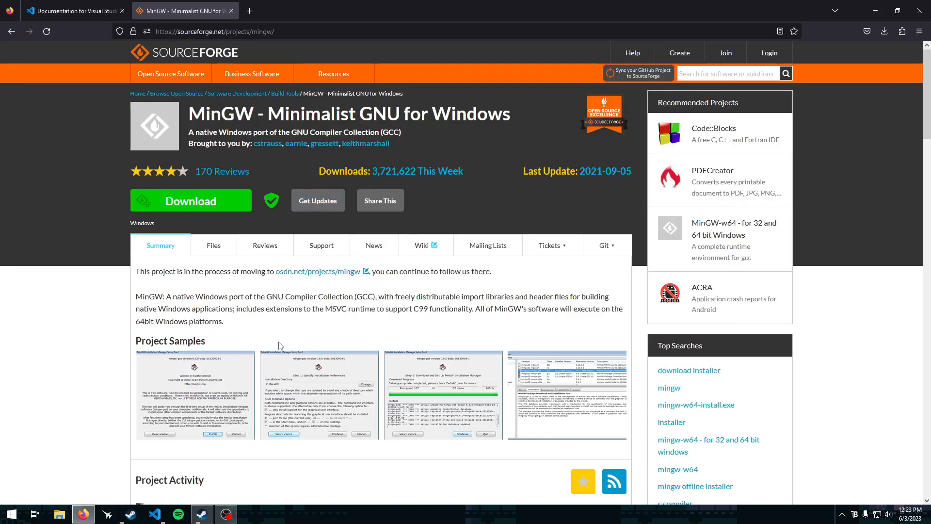